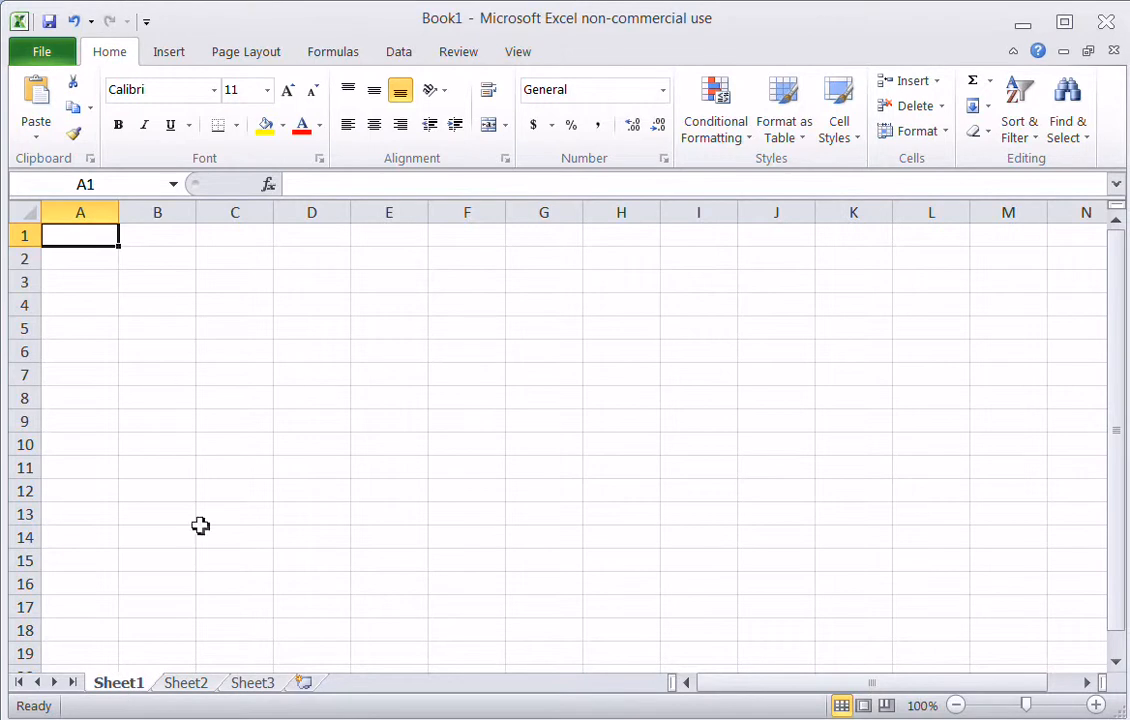
pyautogui.click(190, 684)
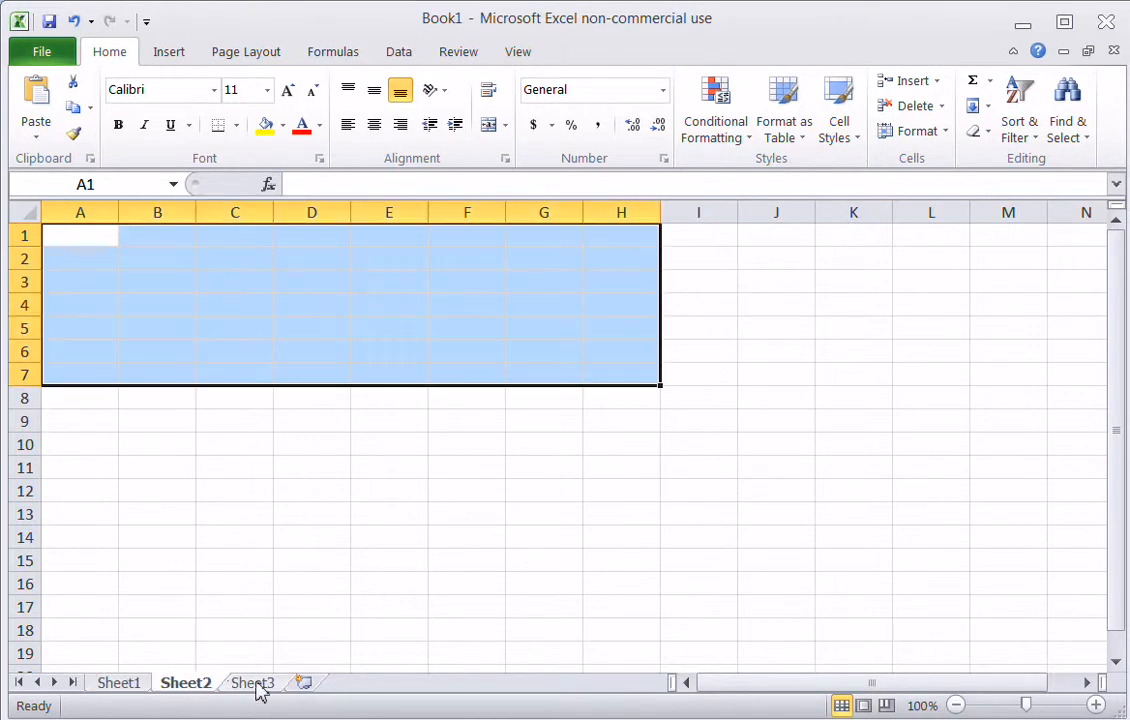
pyautogui.click(124, 235)
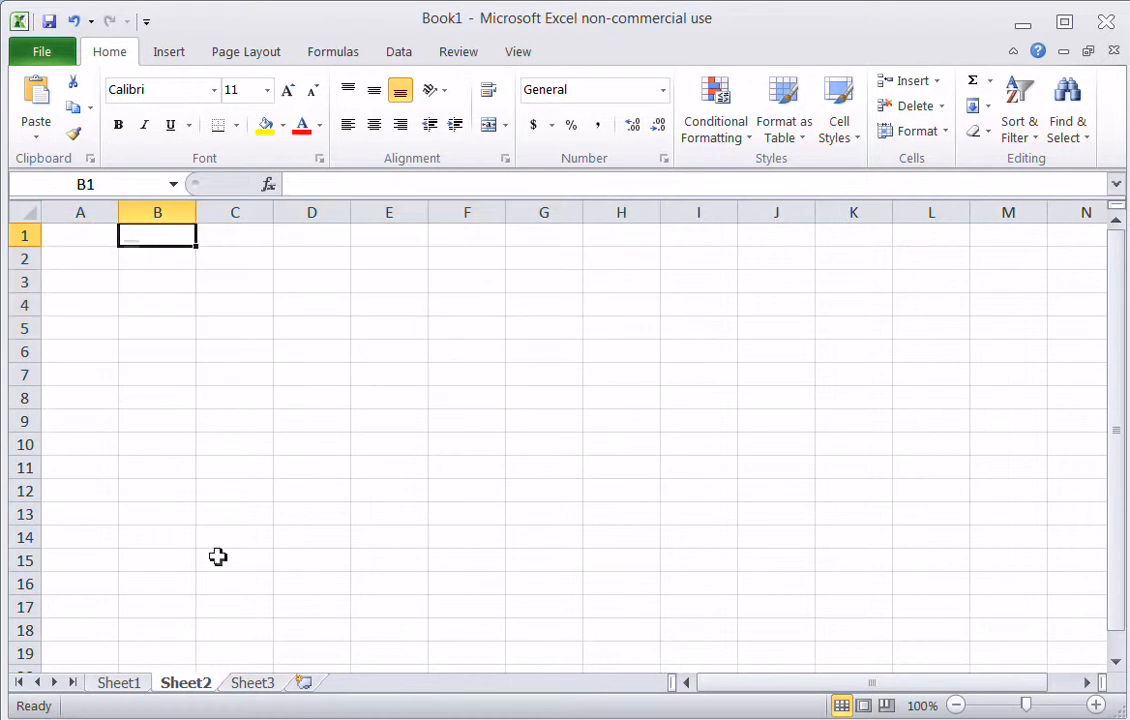
pyautogui.click(258, 686)
# - Rename the Sheet1 worksheet as "Demo 1"
pyautogui.click(131, 689)
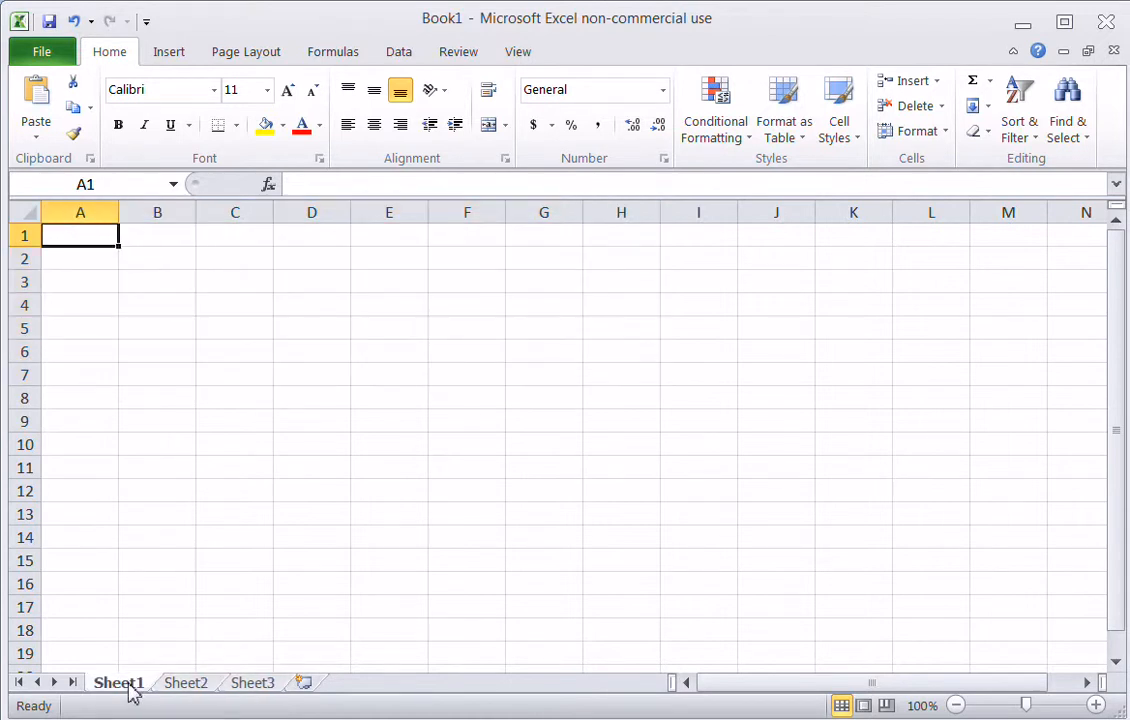
pyautogui.doubleClick(131, 689)
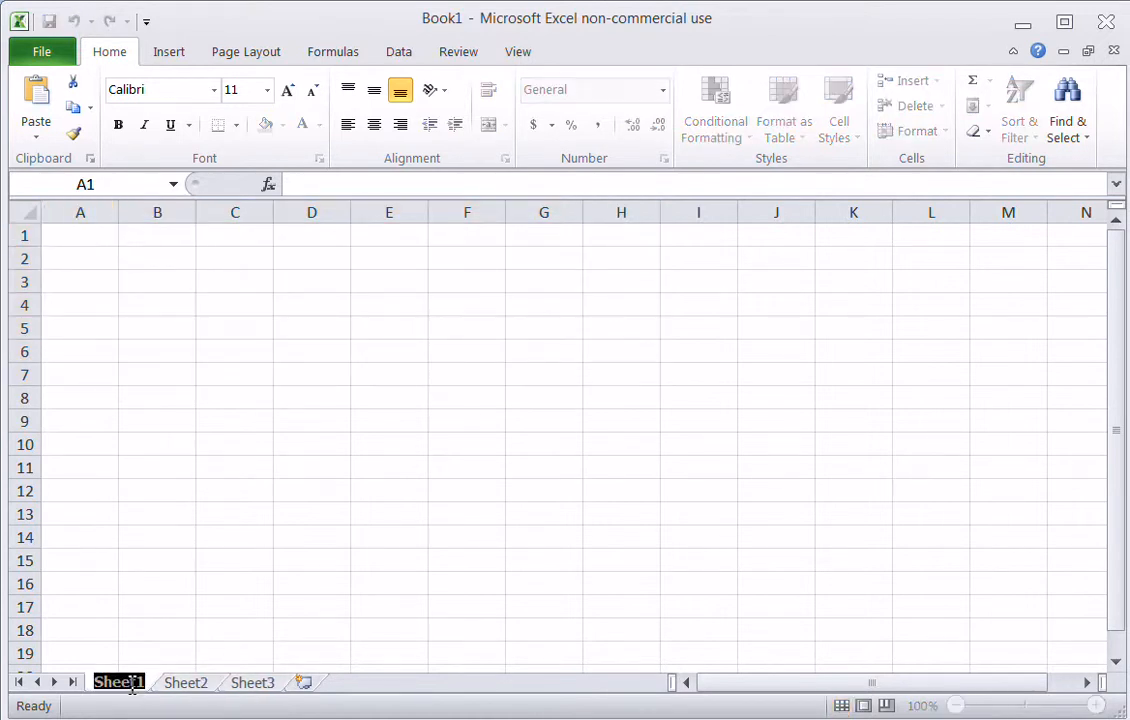
pyautogui.write('Demo 1')
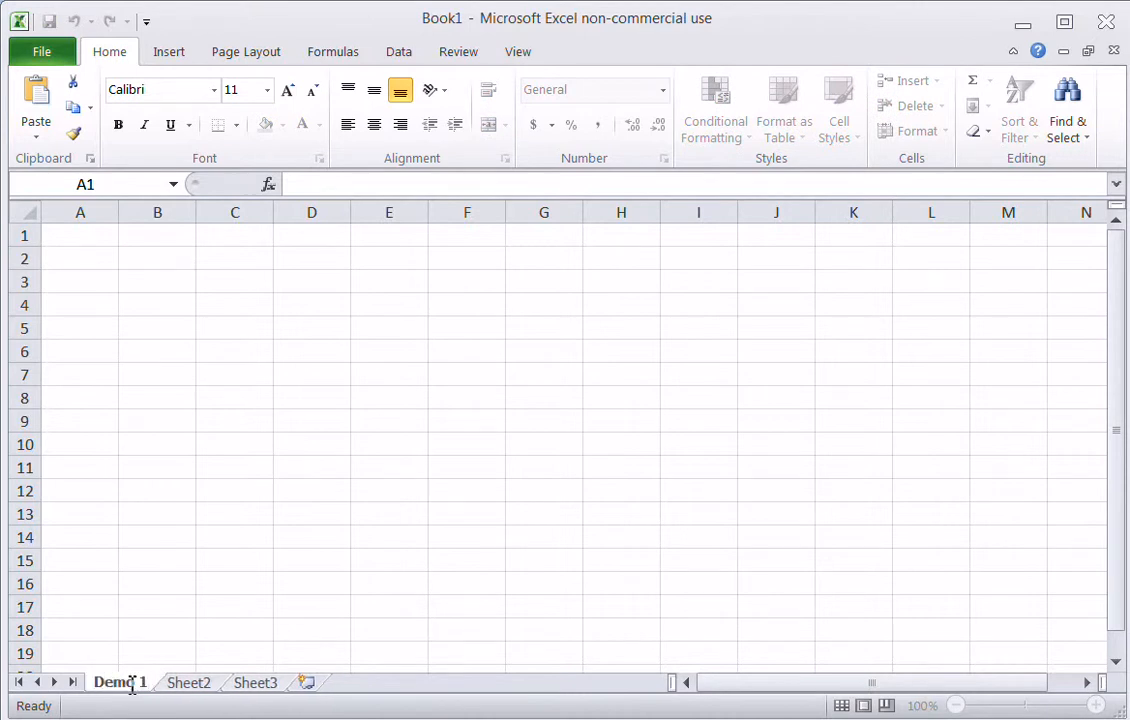
pyautogui.press('Return')
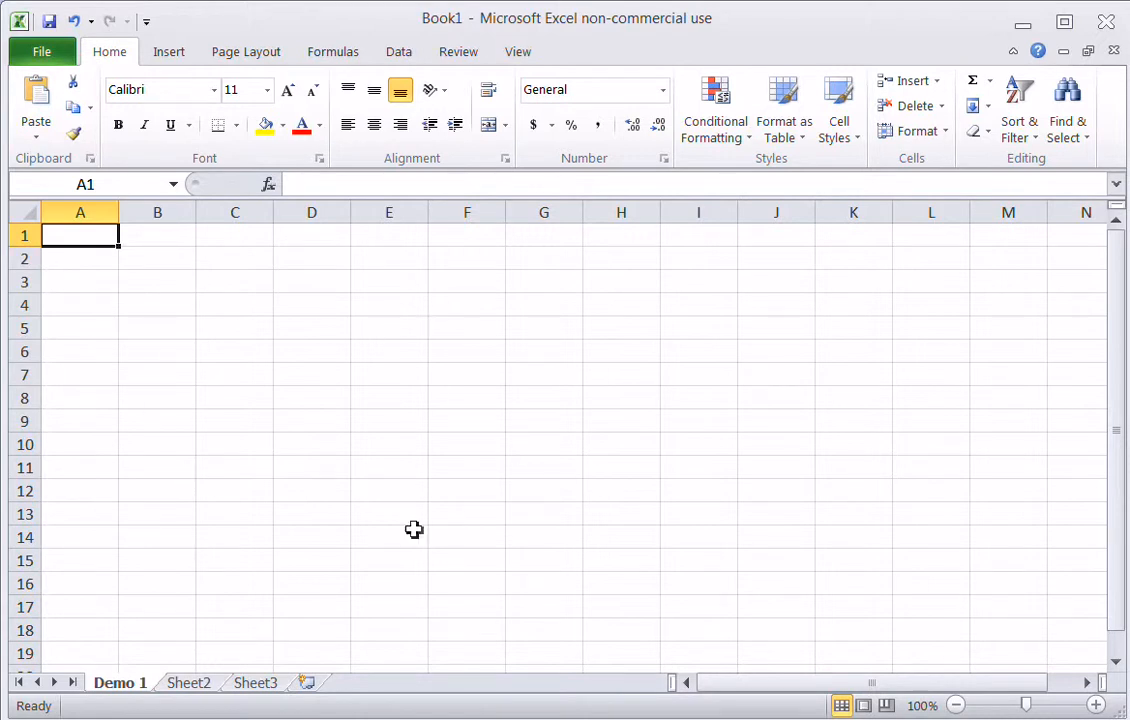
# - Insert the COMBIN function in cell A1 with Number 10 and Number_chosen 3
pyautogui.click(340, 55)
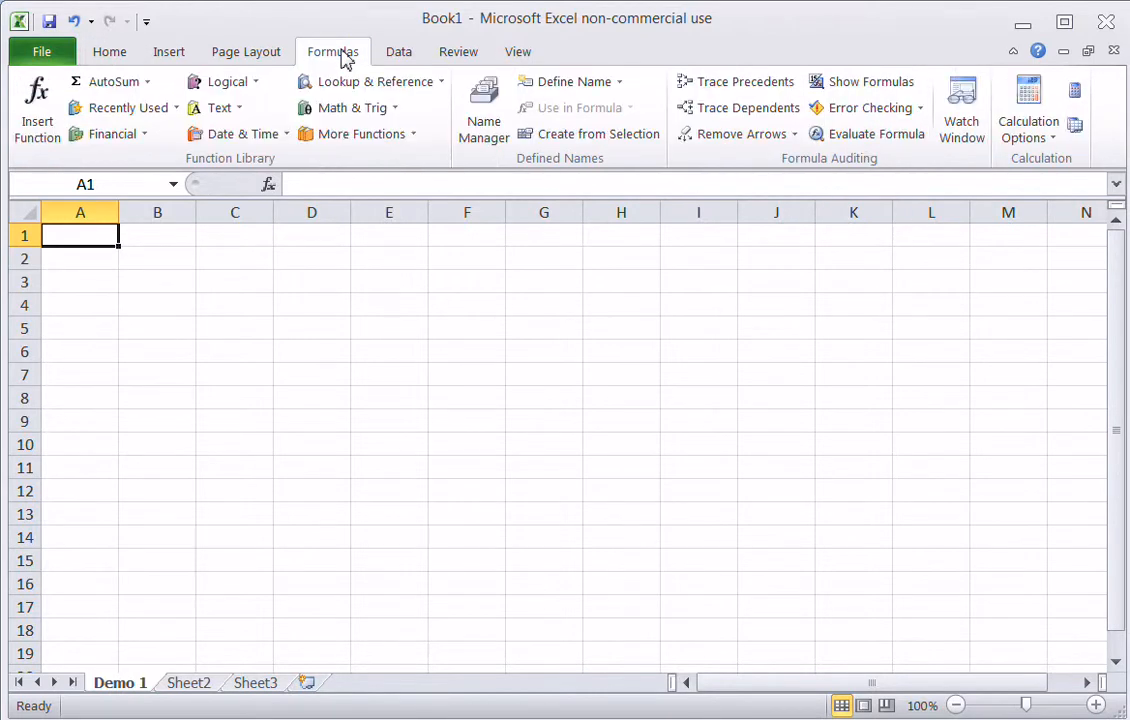
pyautogui.click(412, 137)
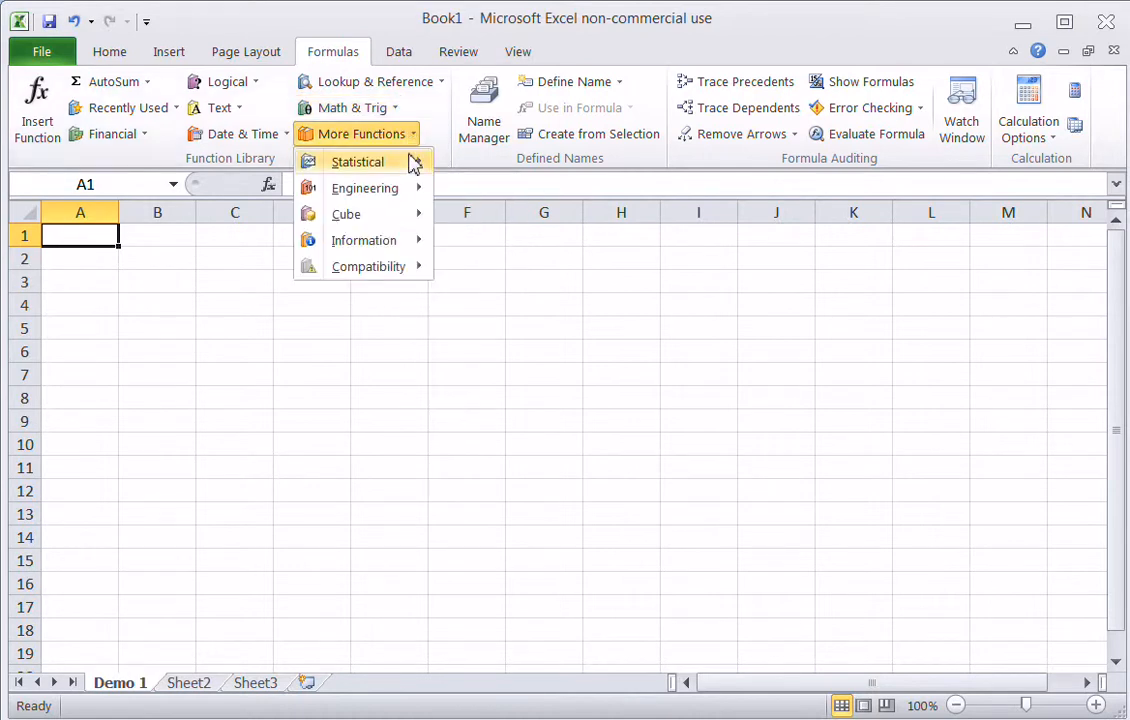
pyautogui.moveTo(413, 170)
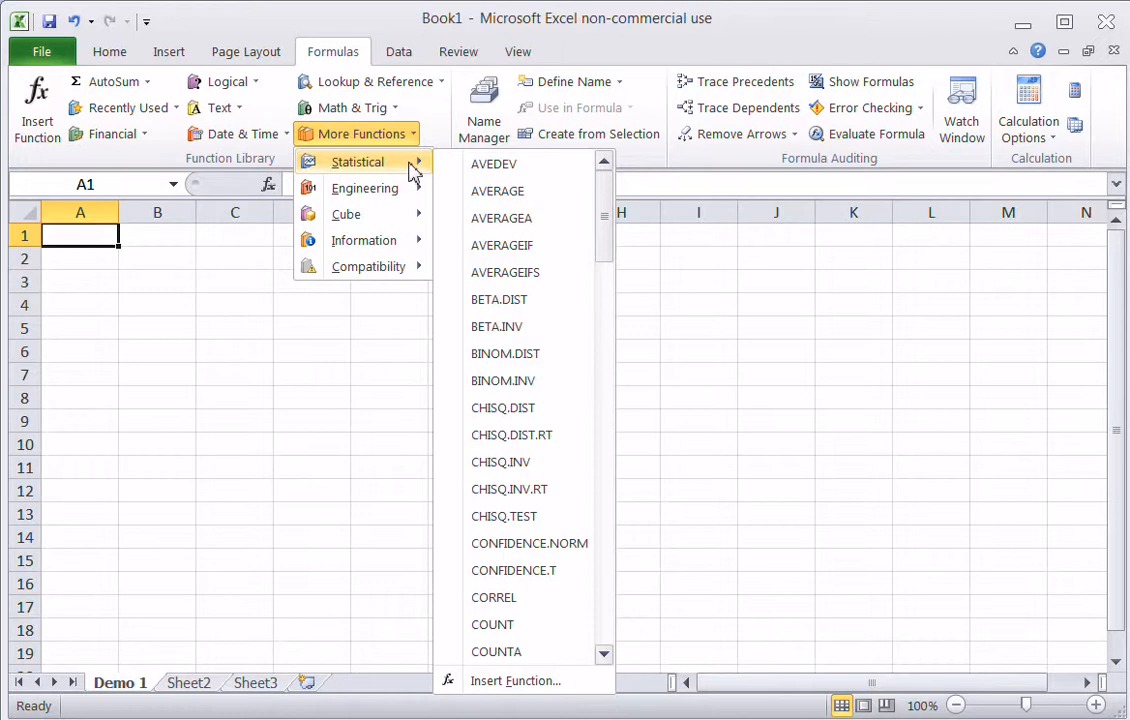
pyautogui.click(396, 112)
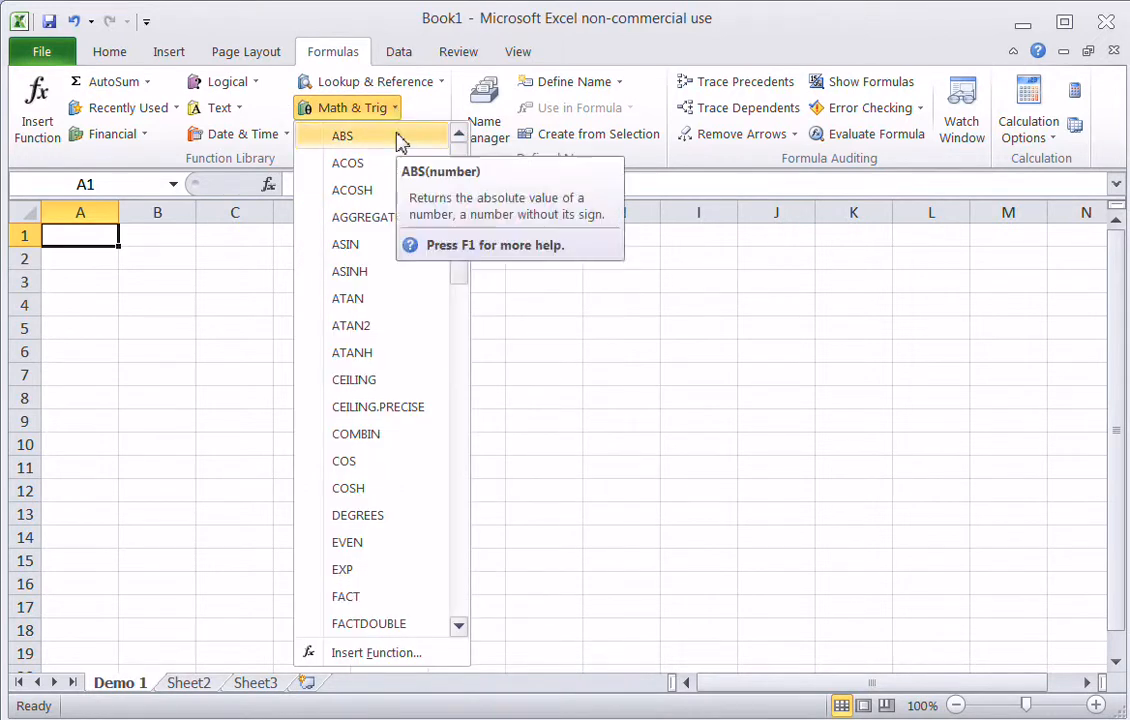
pyautogui.click(390, 439)
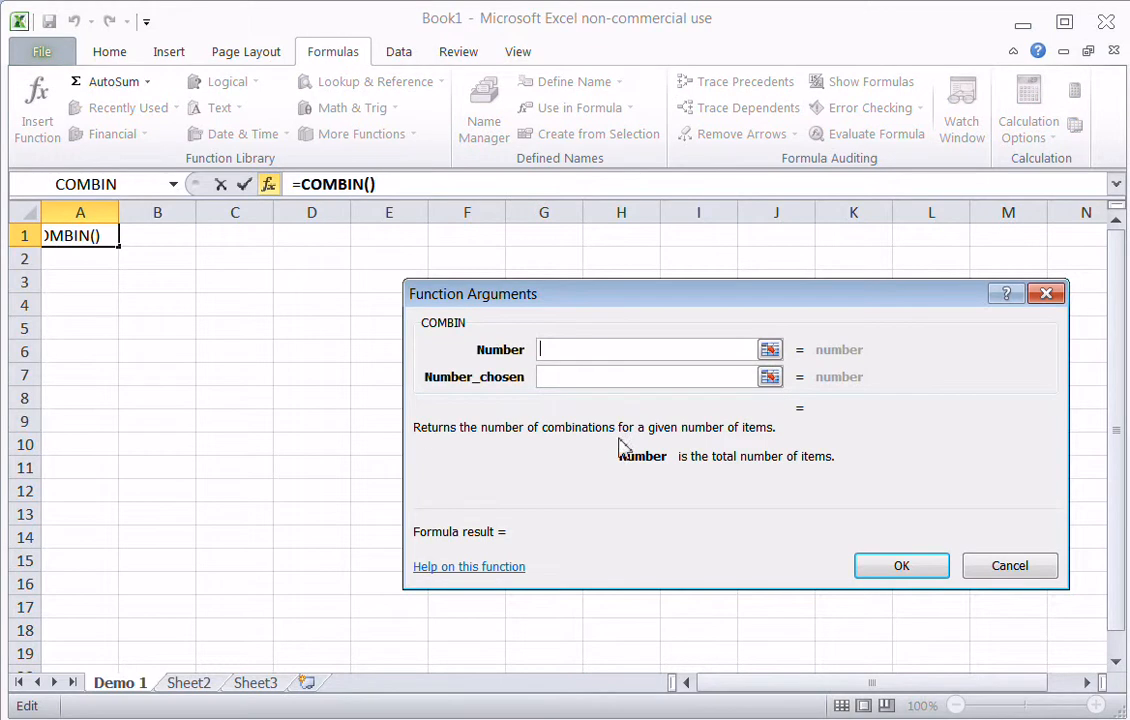
pyautogui.write('10')
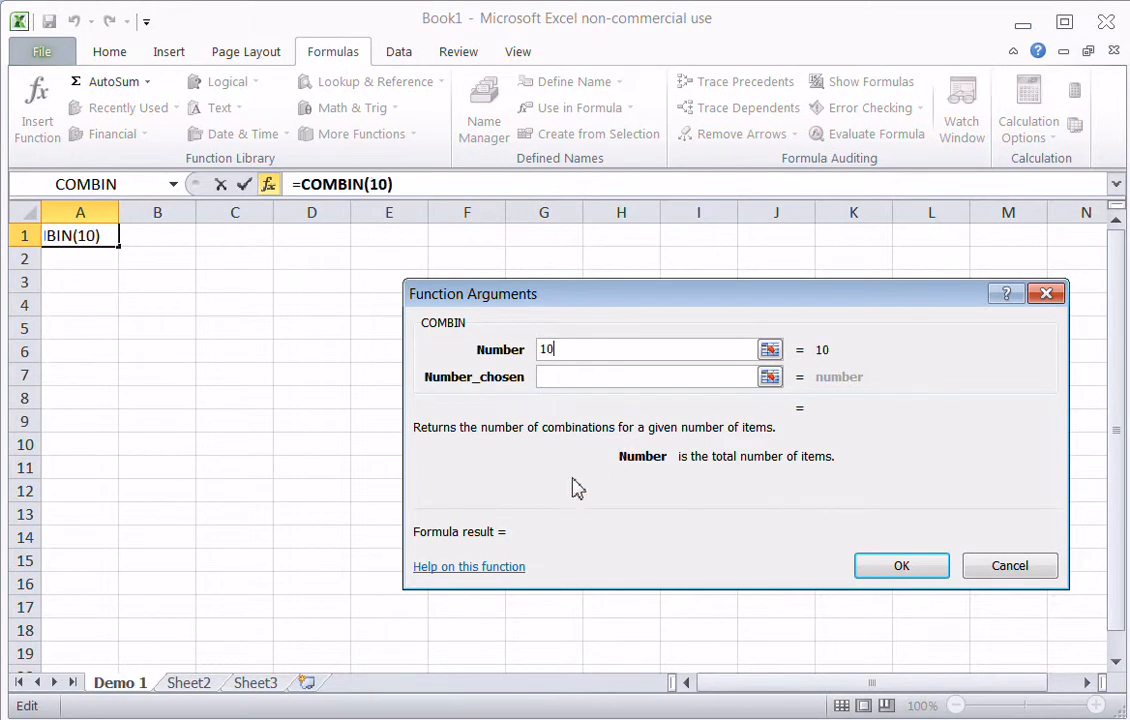
pyautogui.click(579, 379)
pyautogui.write('3')
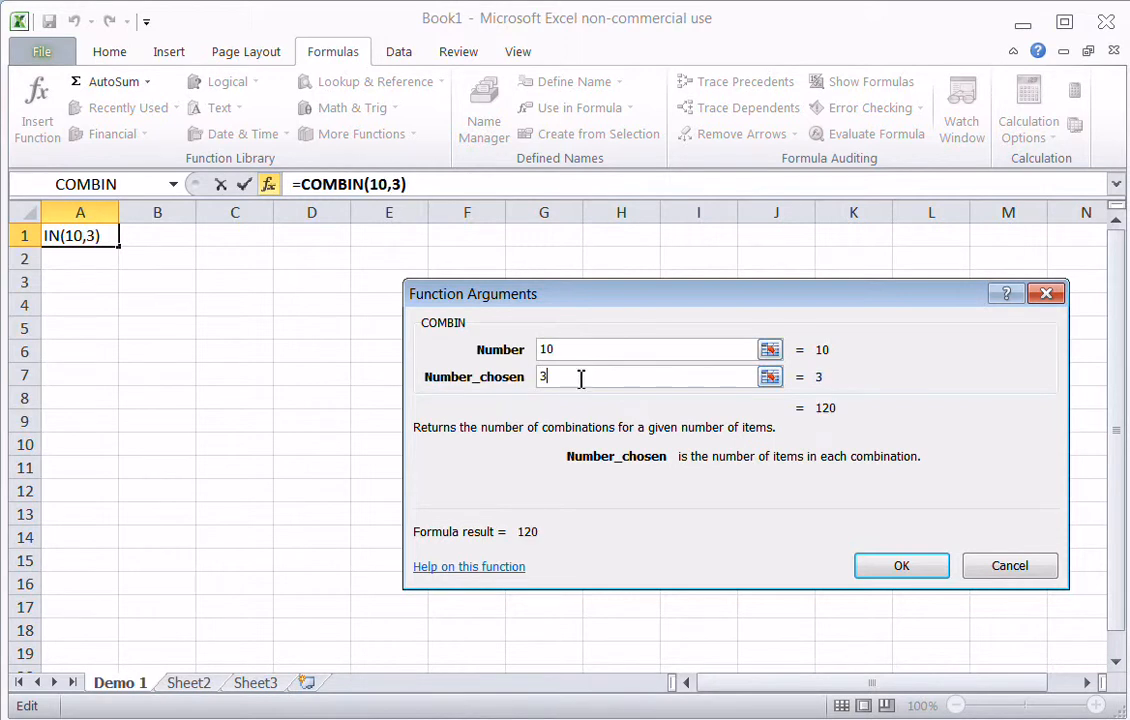
pyautogui.click(905, 567)
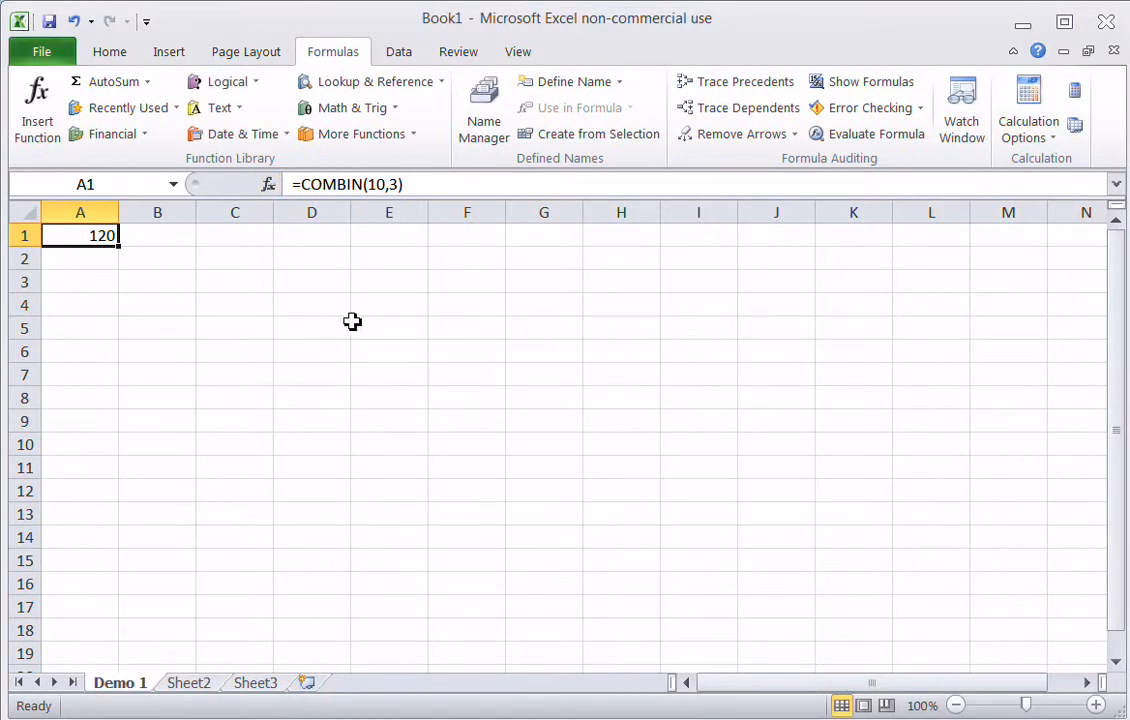
# - Enter the label "10C3" in cell B1, beside the combination formula
pyautogui.click(178, 236)
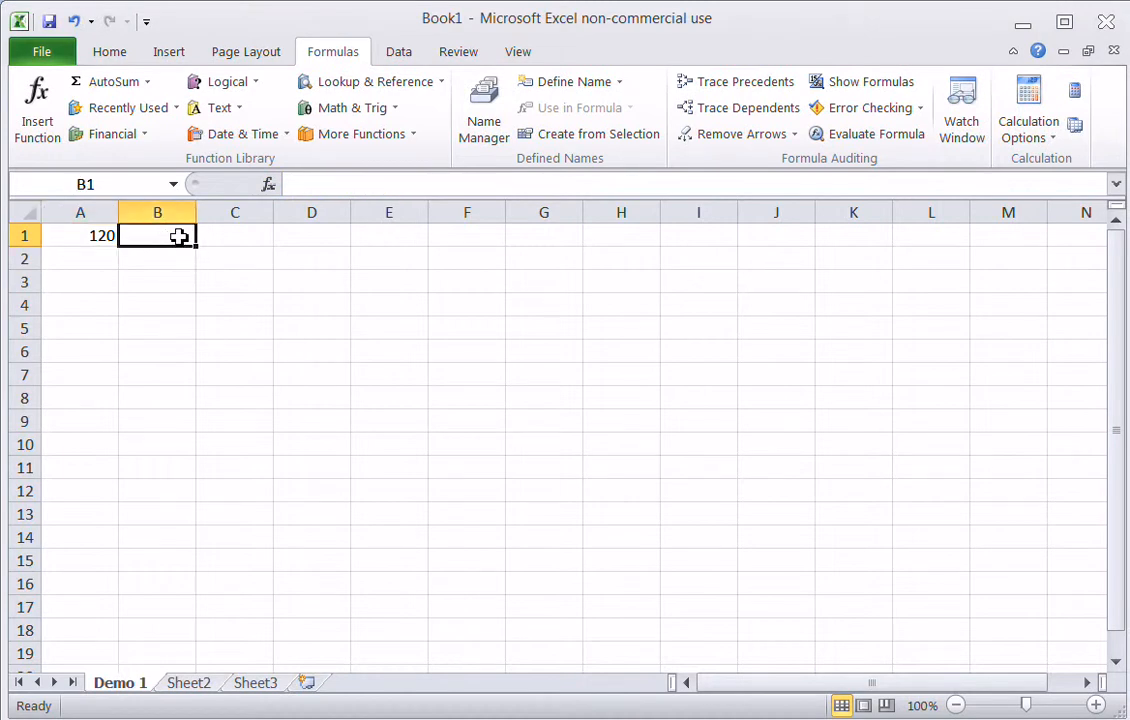
pyautogui.write('10C')
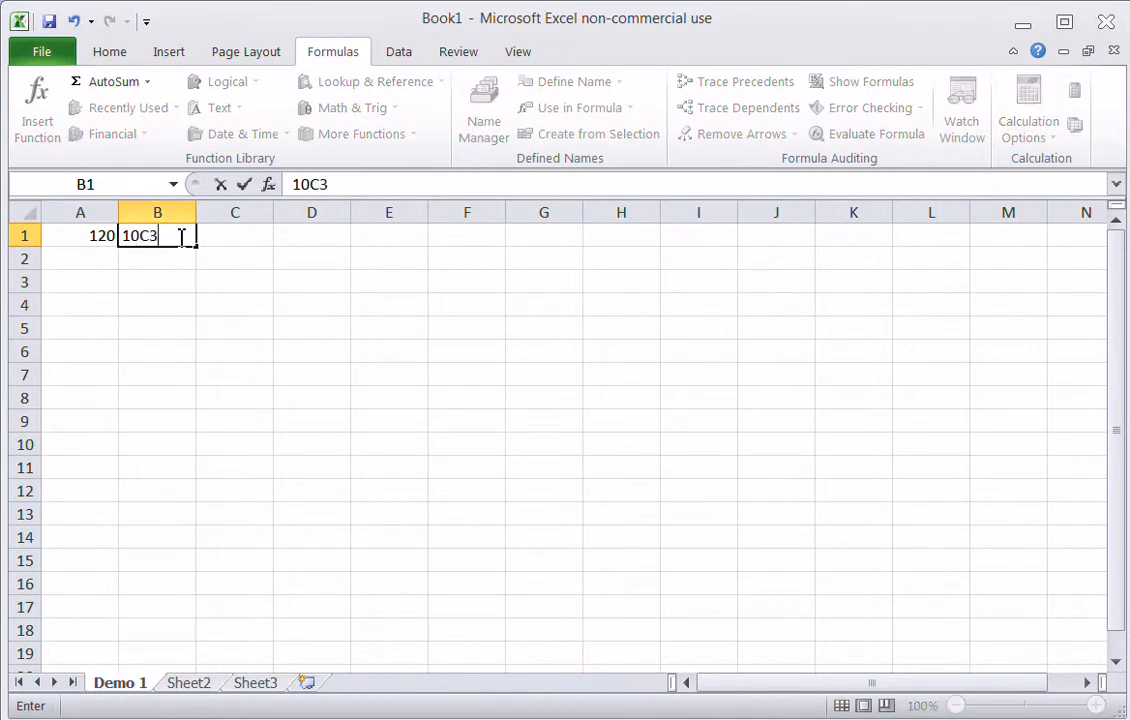
pyautogui.write('3')
pyautogui.press('Return')
# - Insert the POWER function in cell A2 with Number 1/3 and Power 7
pyautogui.click(93, 260)
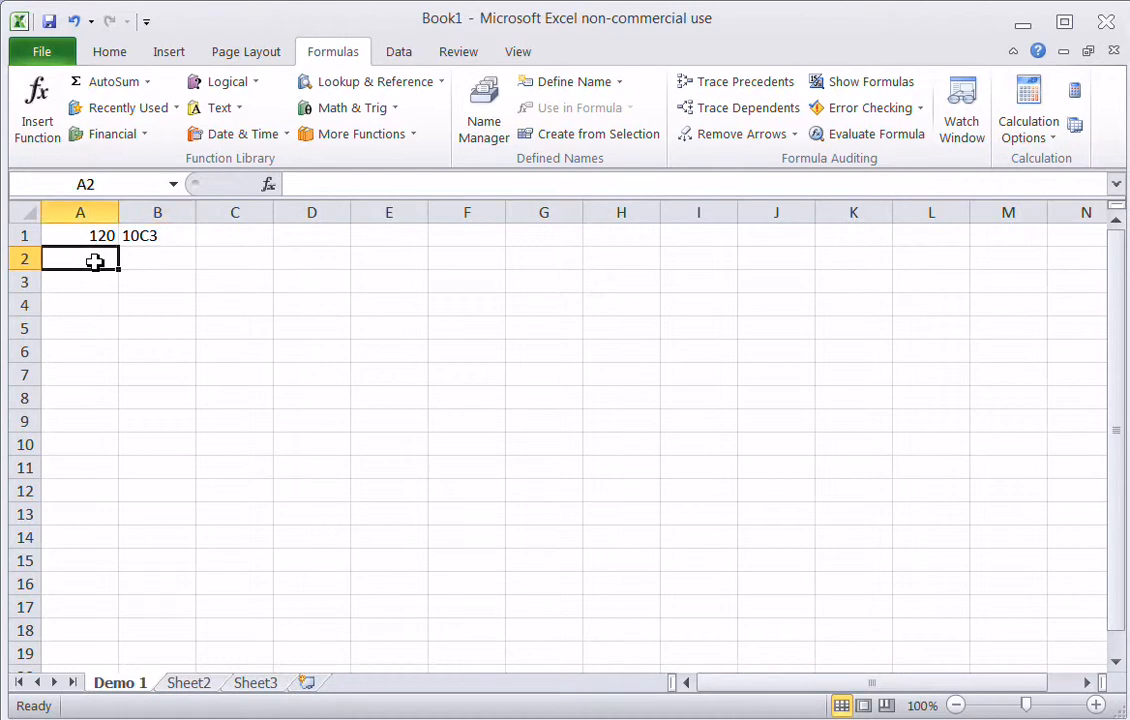
pyautogui.click(392, 110)
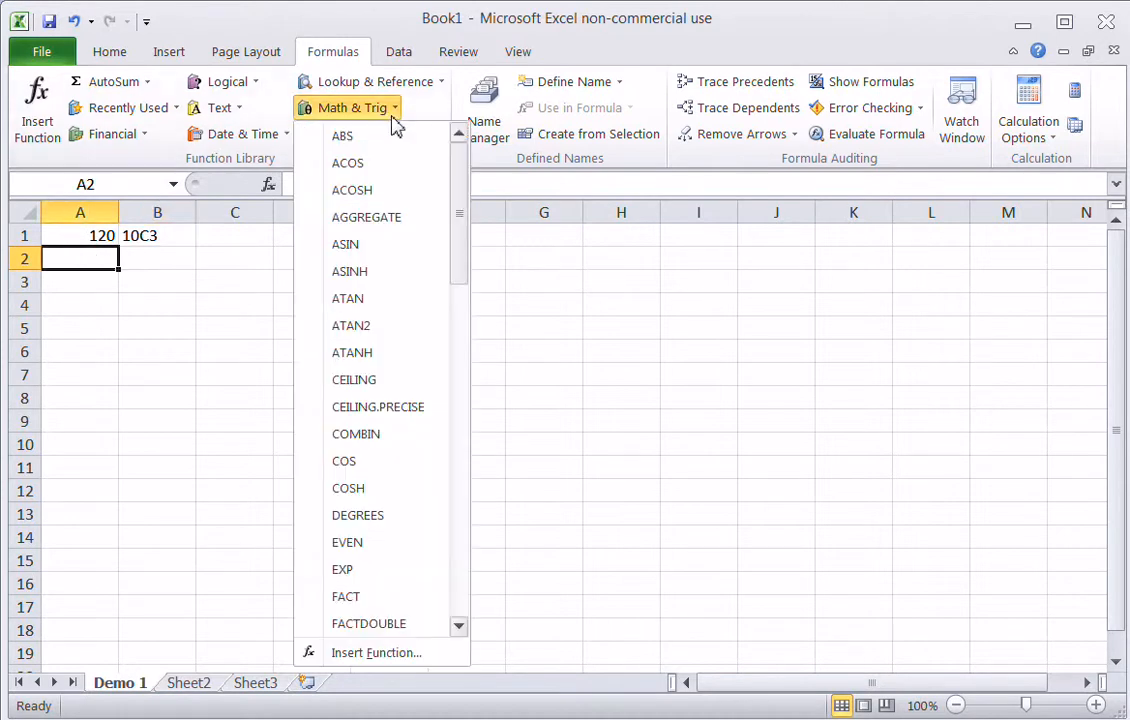
pyautogui.moveTo(457, 217); pyautogui.dragTo(463, 305)
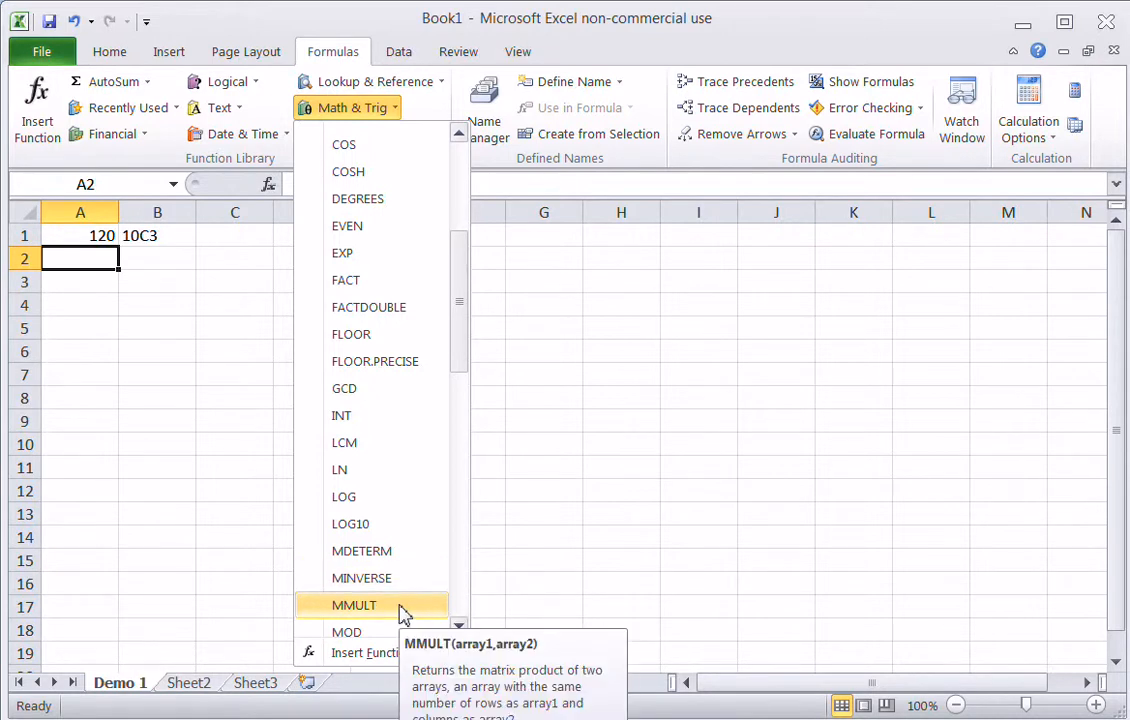
pyautogui.click(459, 627)
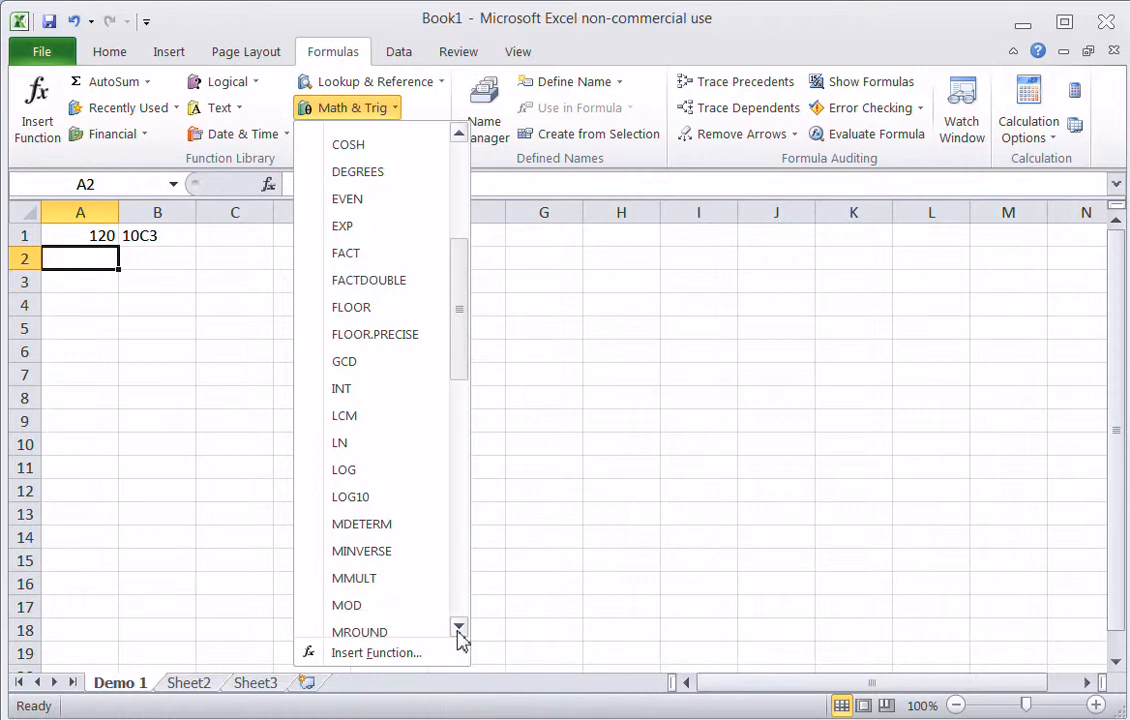
pyautogui.click(459, 627)
pyautogui.click(459, 627)
pyautogui.click(459, 627)
pyautogui.click(459, 627)
pyautogui.click(459, 627)
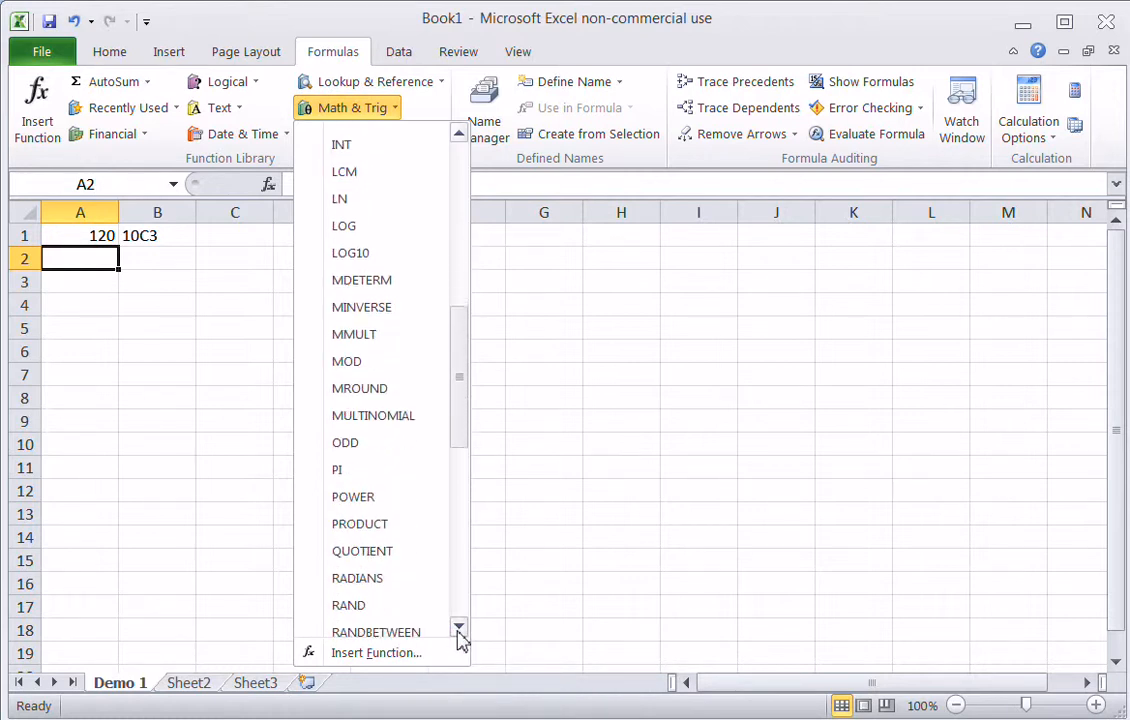
pyautogui.click(459, 627)
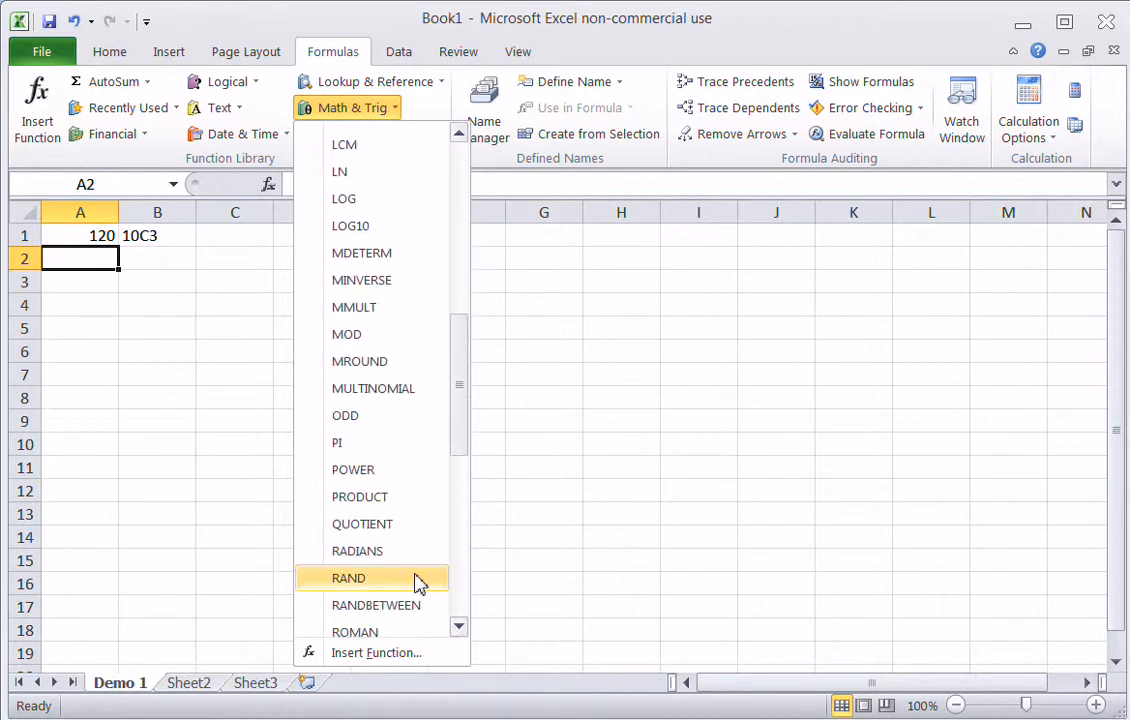
pyautogui.click(405, 475)
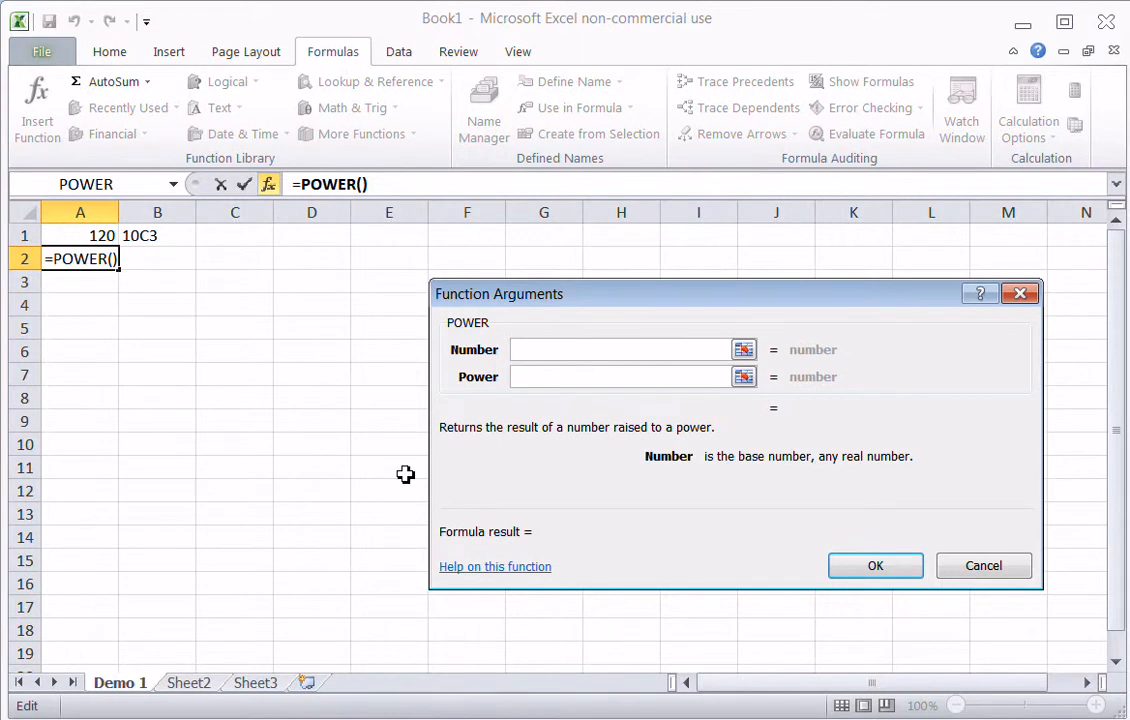
pyautogui.write('1/3')
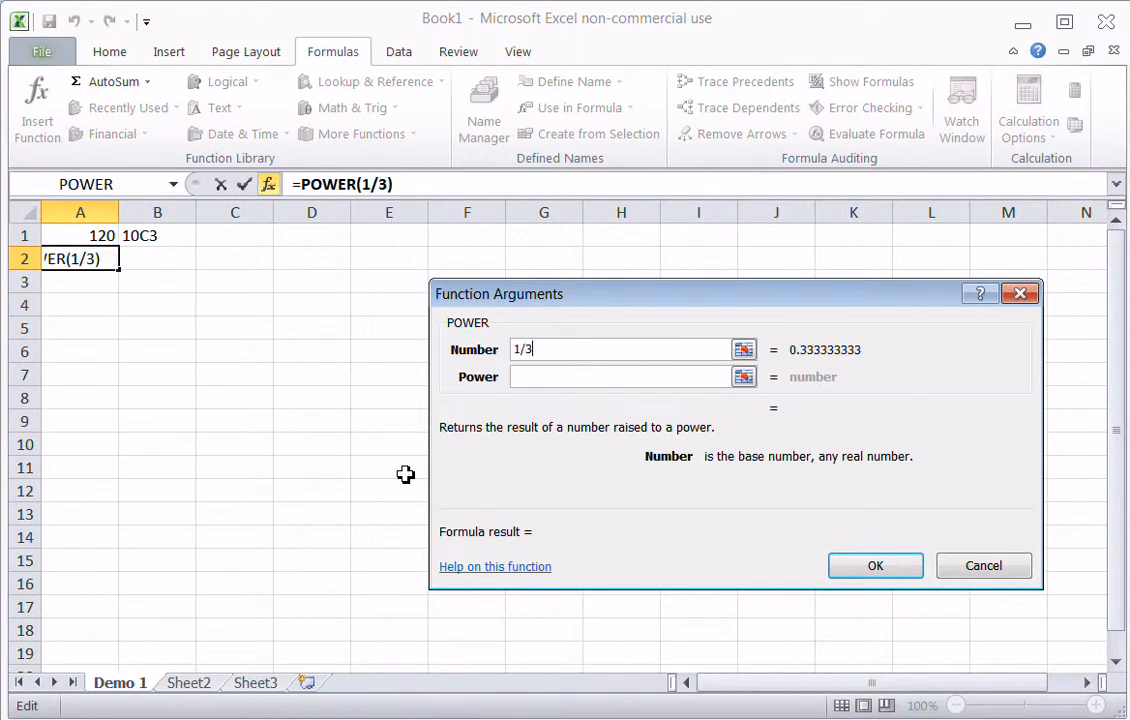
pyautogui.click(565, 375)
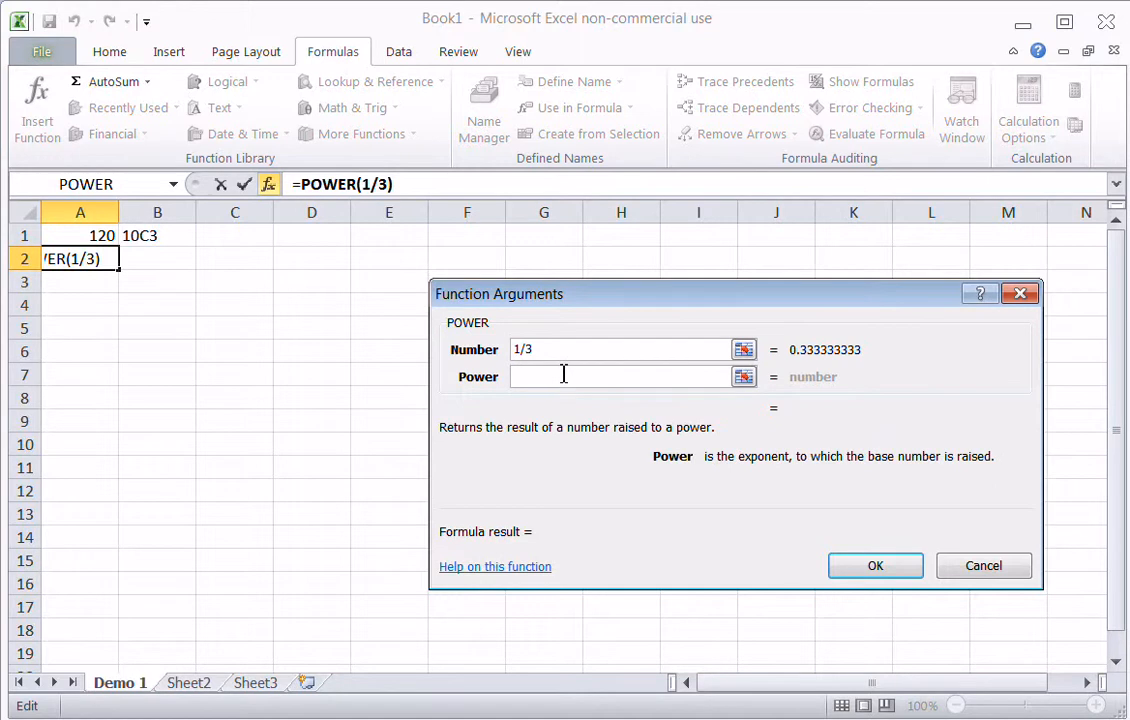
pyautogui.write('7')
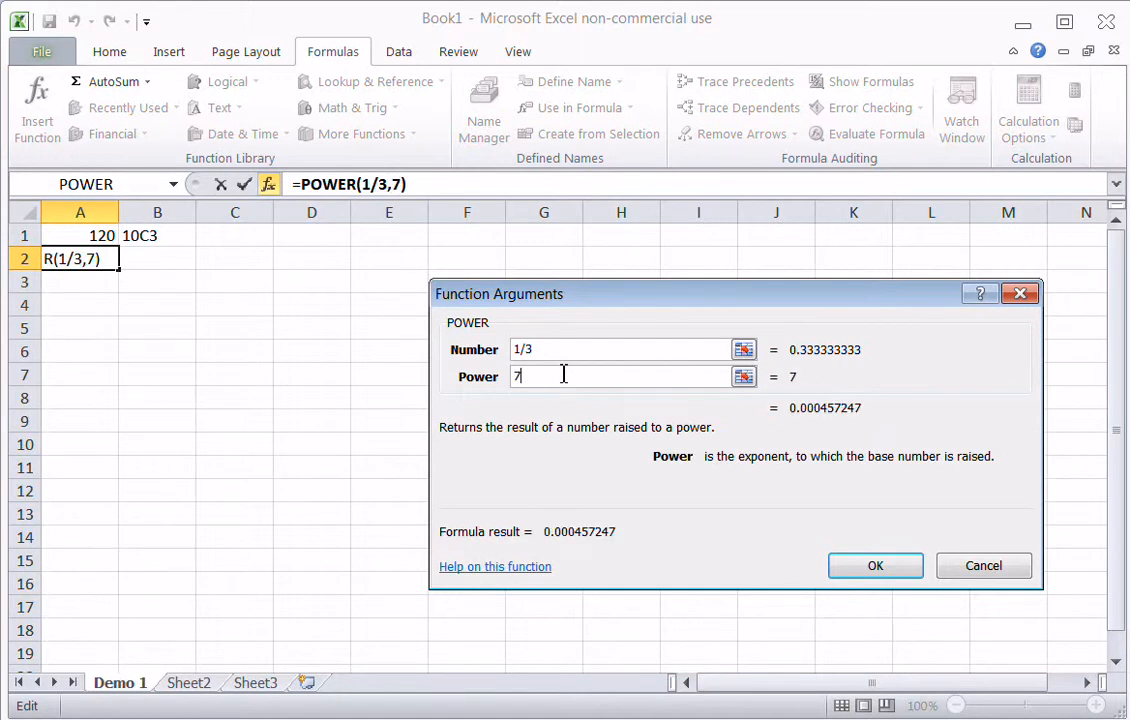
pyautogui.click(898, 574)
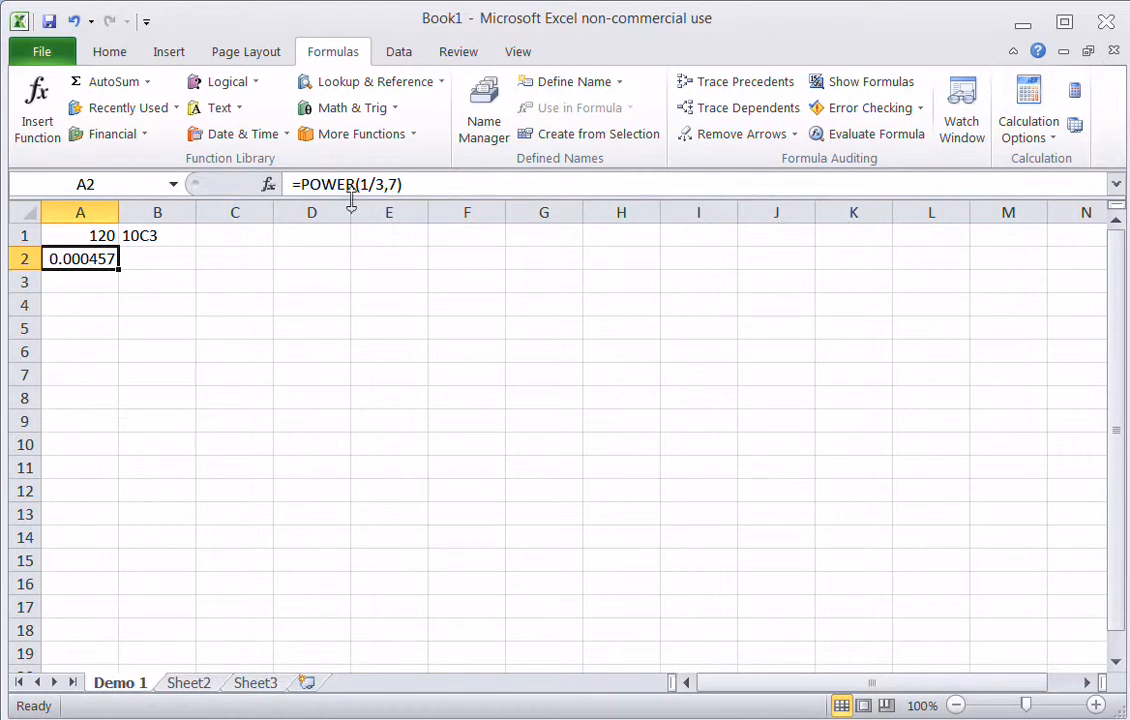
# - Insert the POWER function in cell A3 with Number 2 and Power 10
pyautogui.click(100, 285)
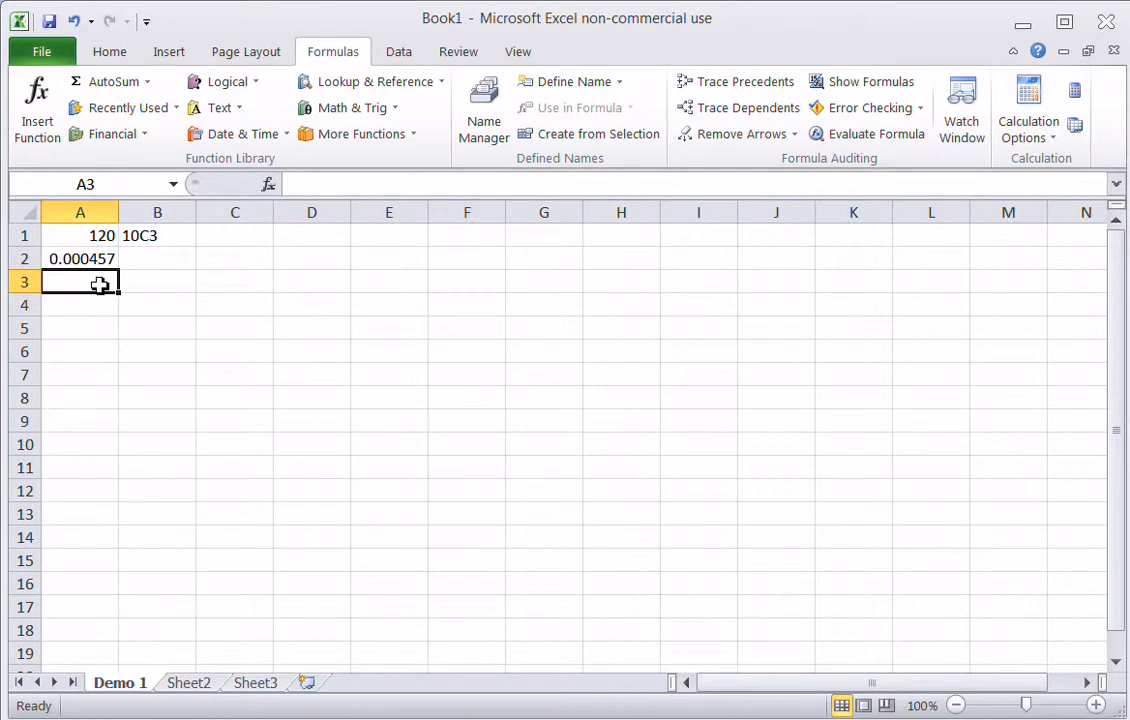
pyautogui.write('(')
pyautogui.press('BackSpace')
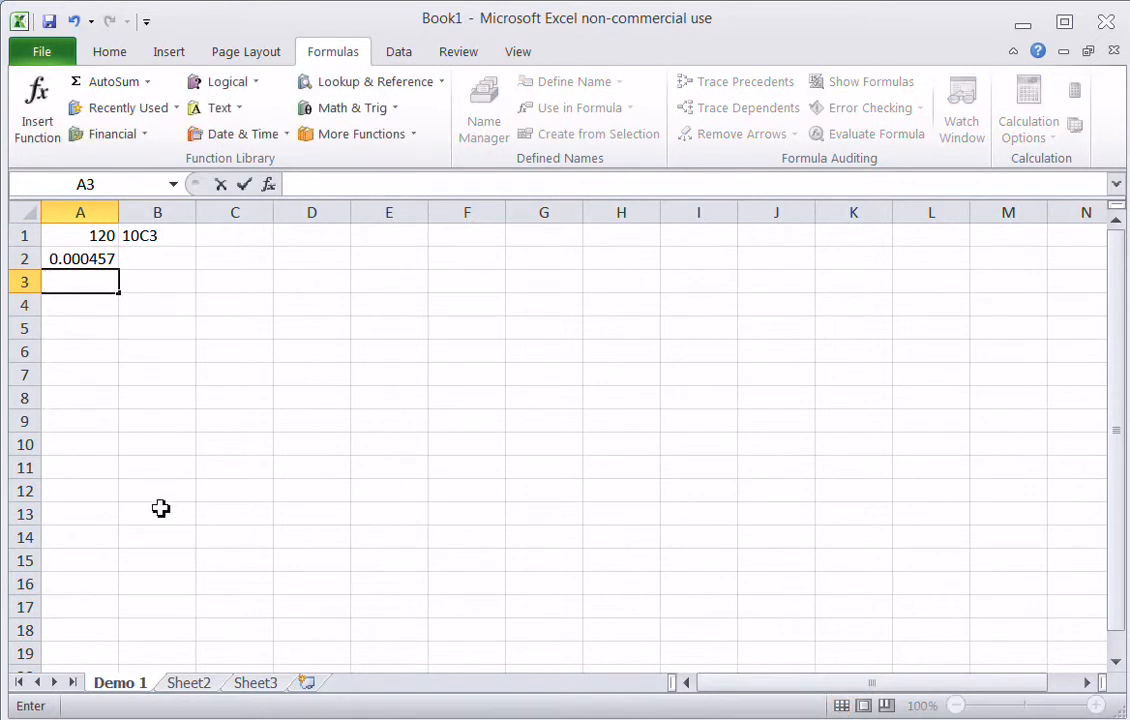
pyautogui.click(393, 115)
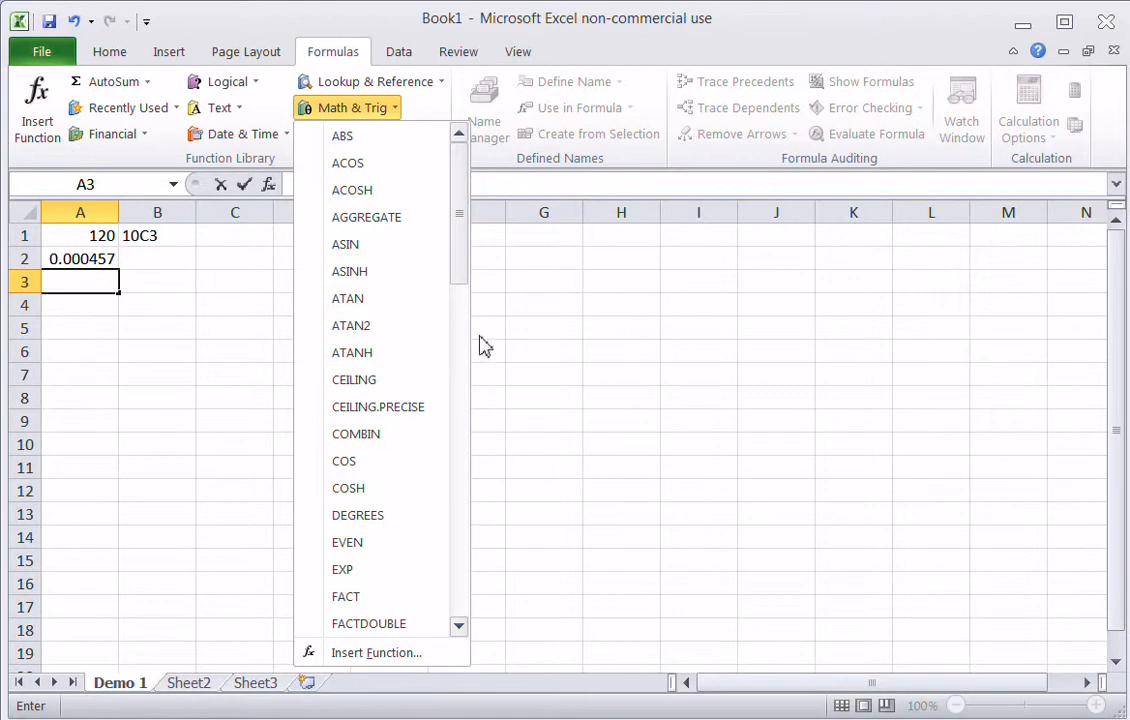
pyautogui.click(462, 383)
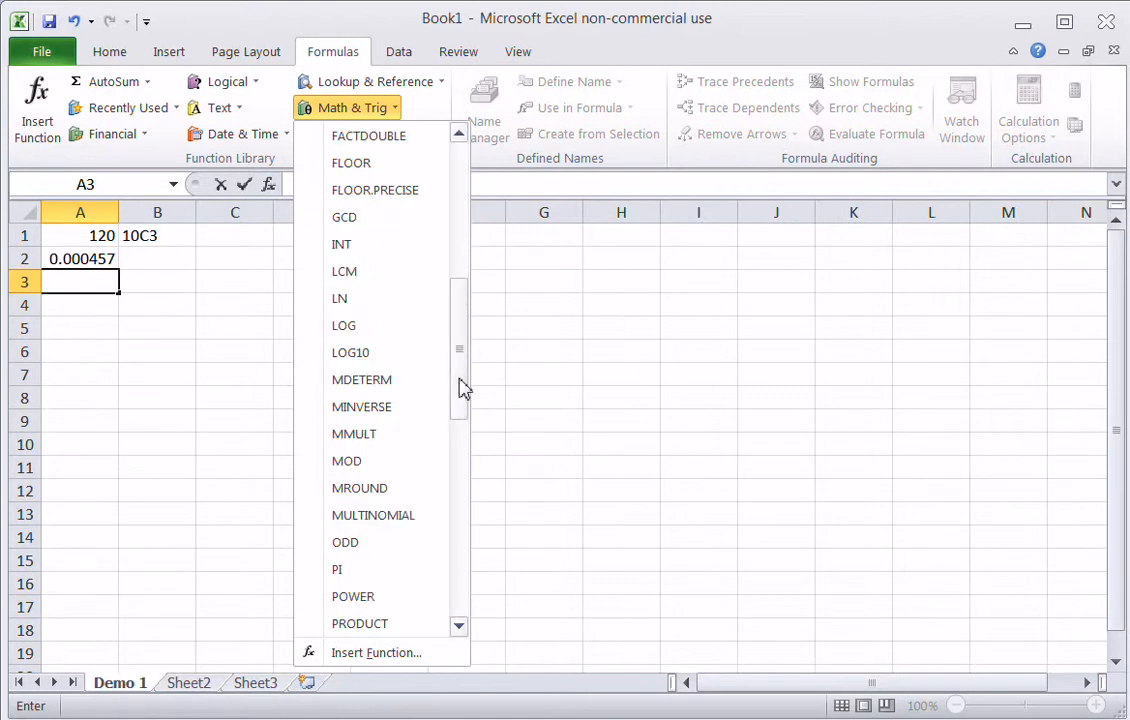
pyautogui.click(385, 594)
pyautogui.write('2')
pyautogui.click(566, 379)
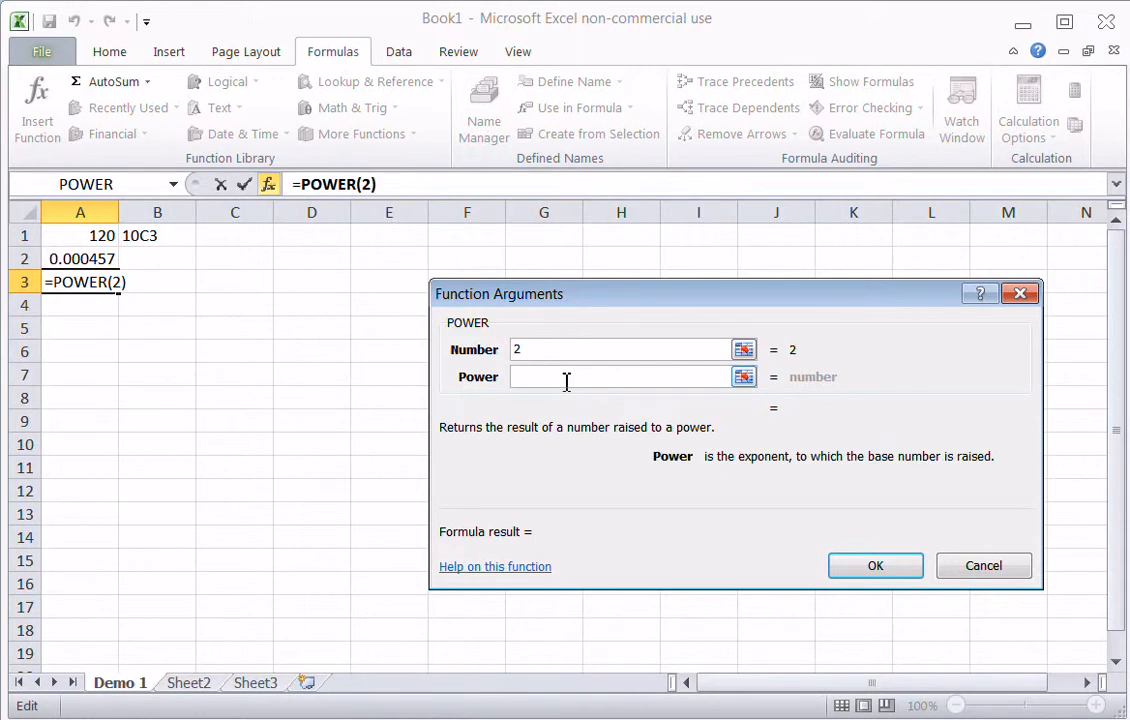
pyautogui.write('10')
pyautogui.click(880, 567)
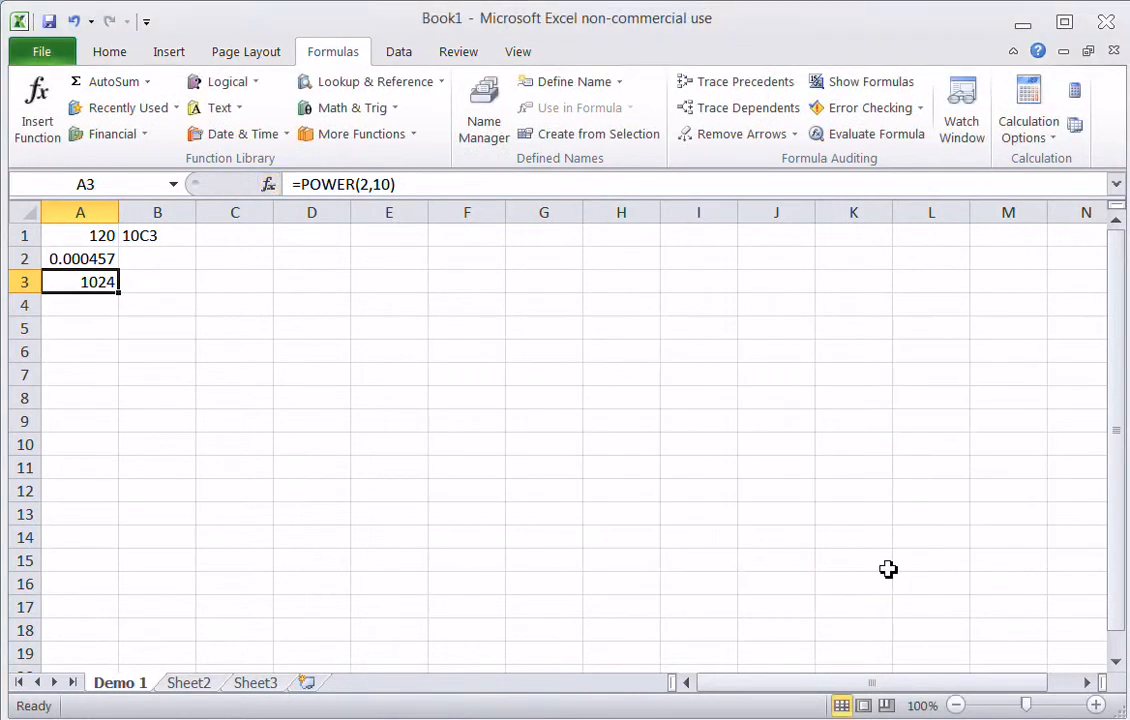
pyautogui.click(400, 112)
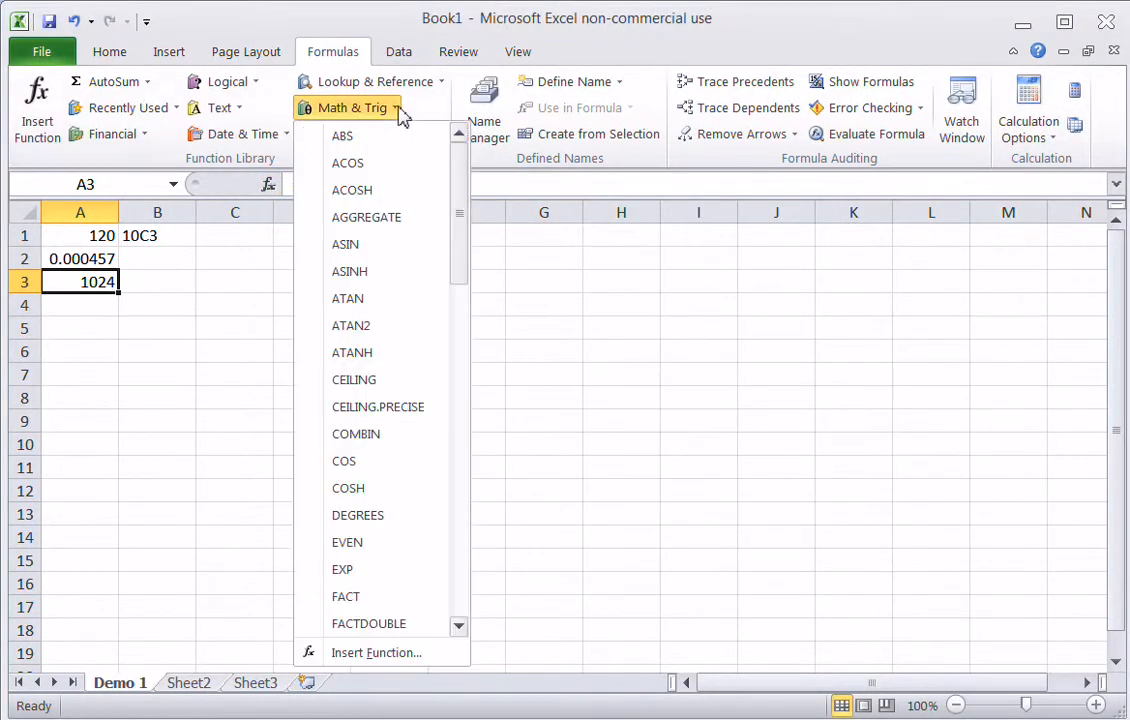
pyautogui.moveTo(461, 240); pyautogui.dragTo(494, 421)
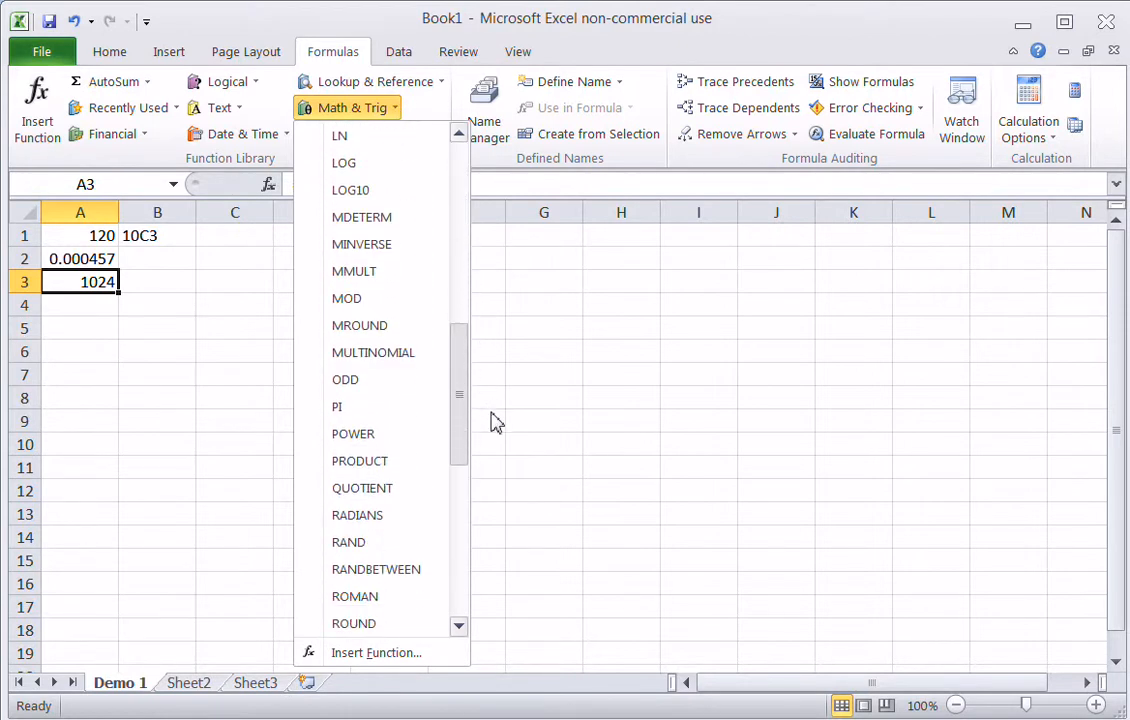
pyautogui.click(396, 468)
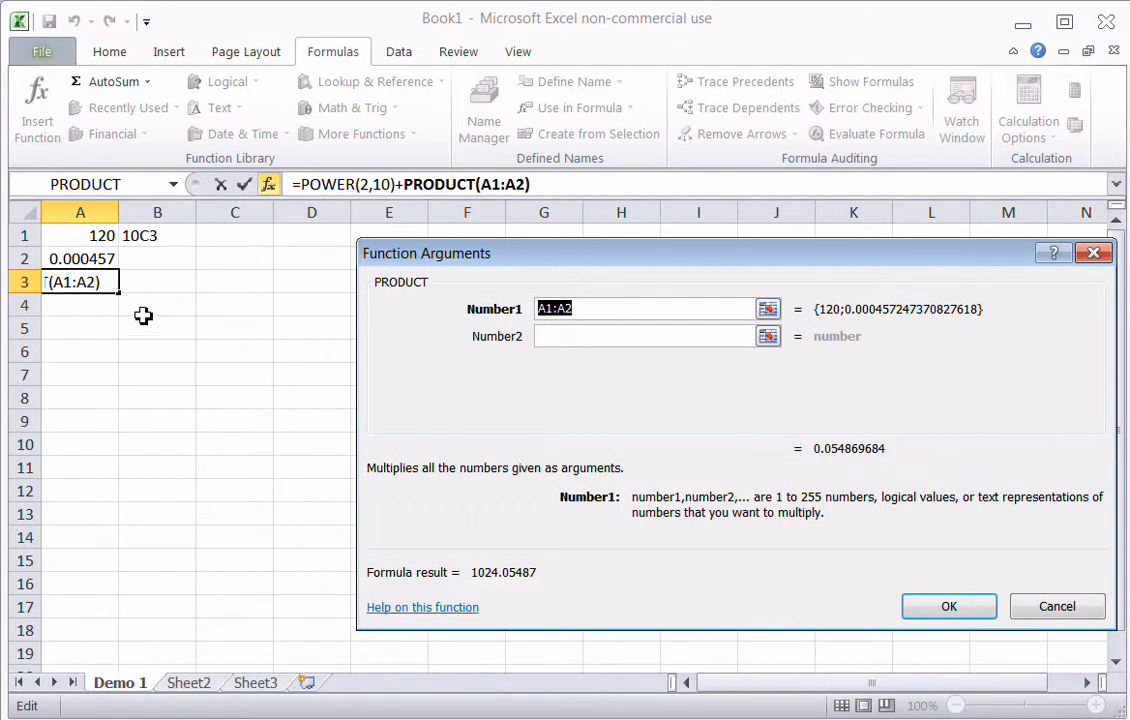
pyautogui.click(148, 283)
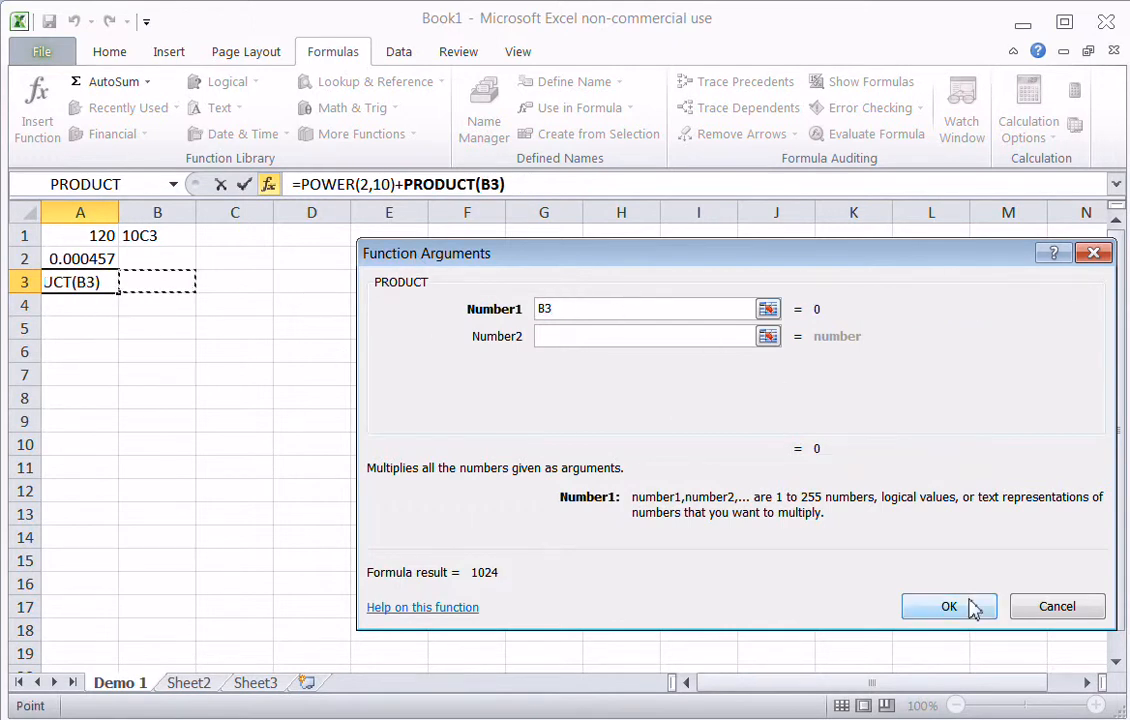
pyautogui.click(1057, 608)
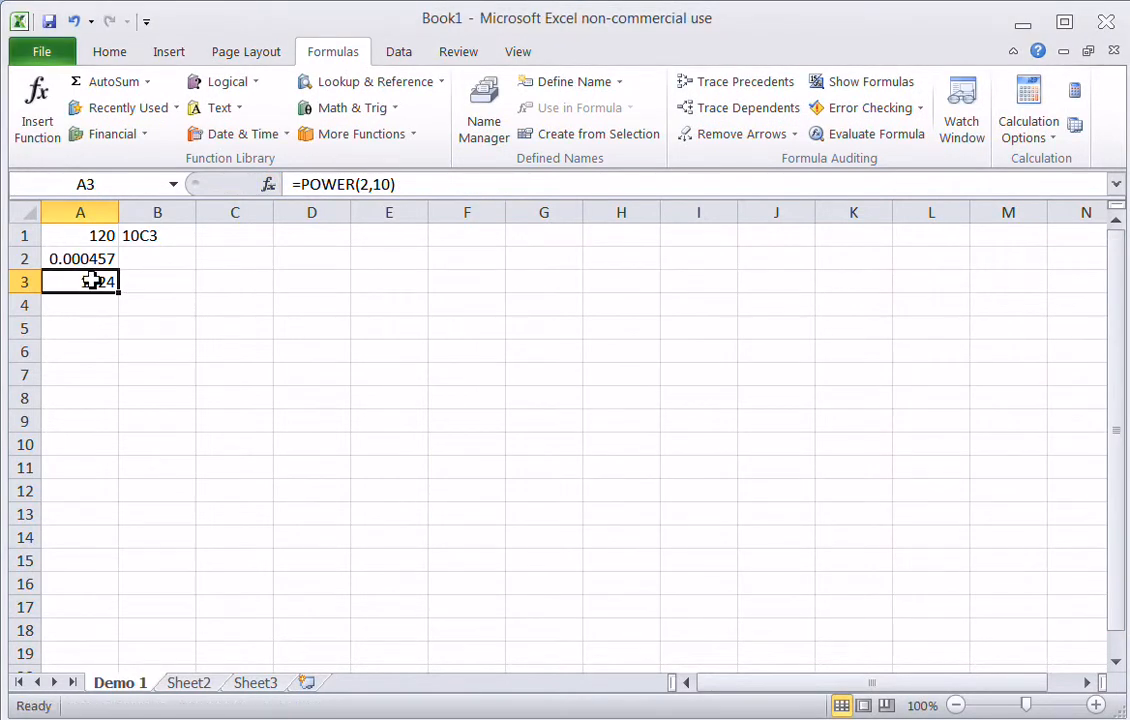
# - Try to enter the fraction 1/3 in cell A3 in place of the POWER formula
pyautogui.write('1/3')
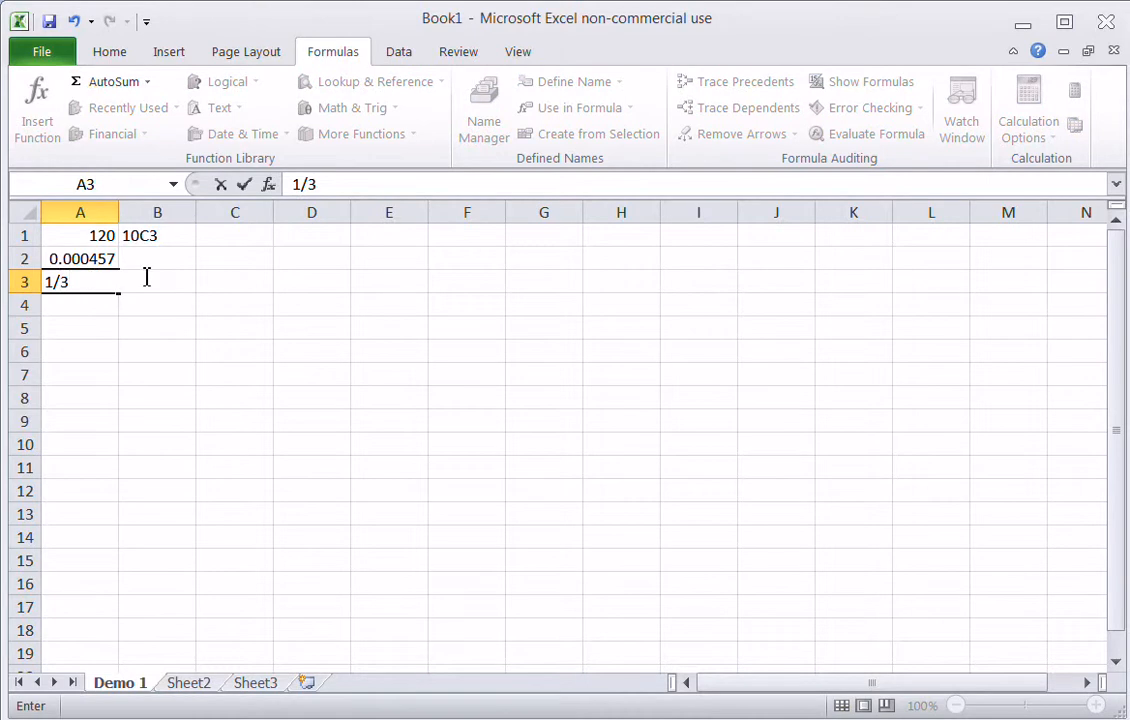
pyautogui.press('F2')
pyautogui.press('Return')
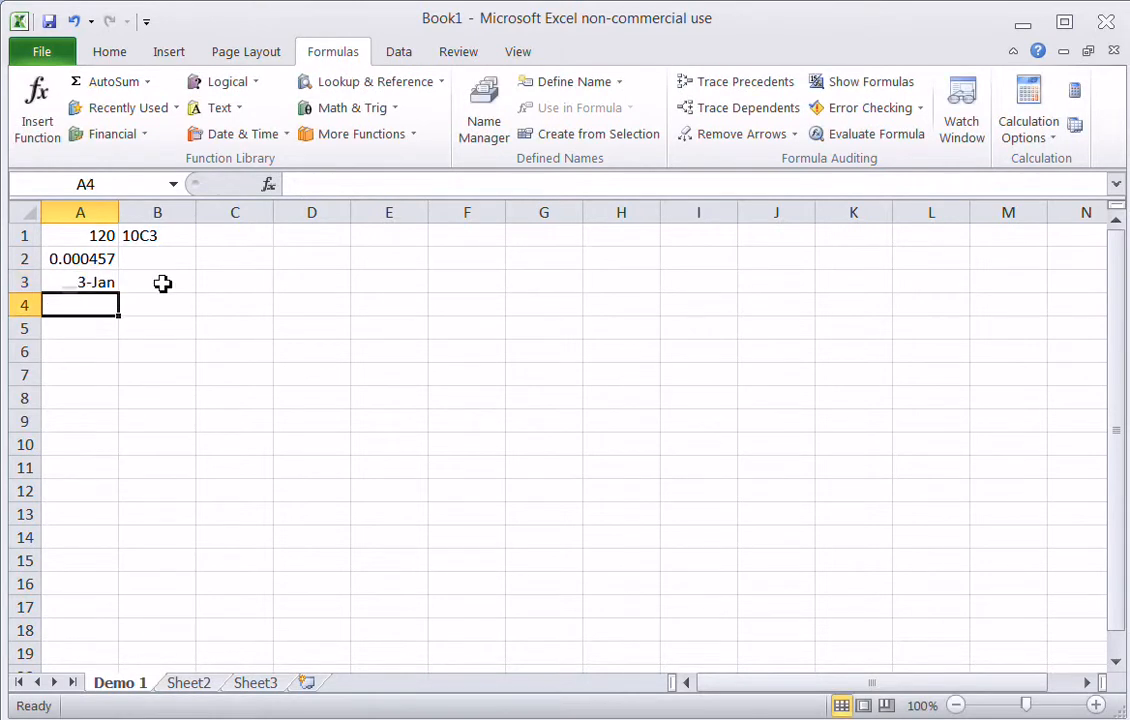
# - Format cell A3 as Fraction and enter 1/3 in it
pyautogui.click(106, 283)
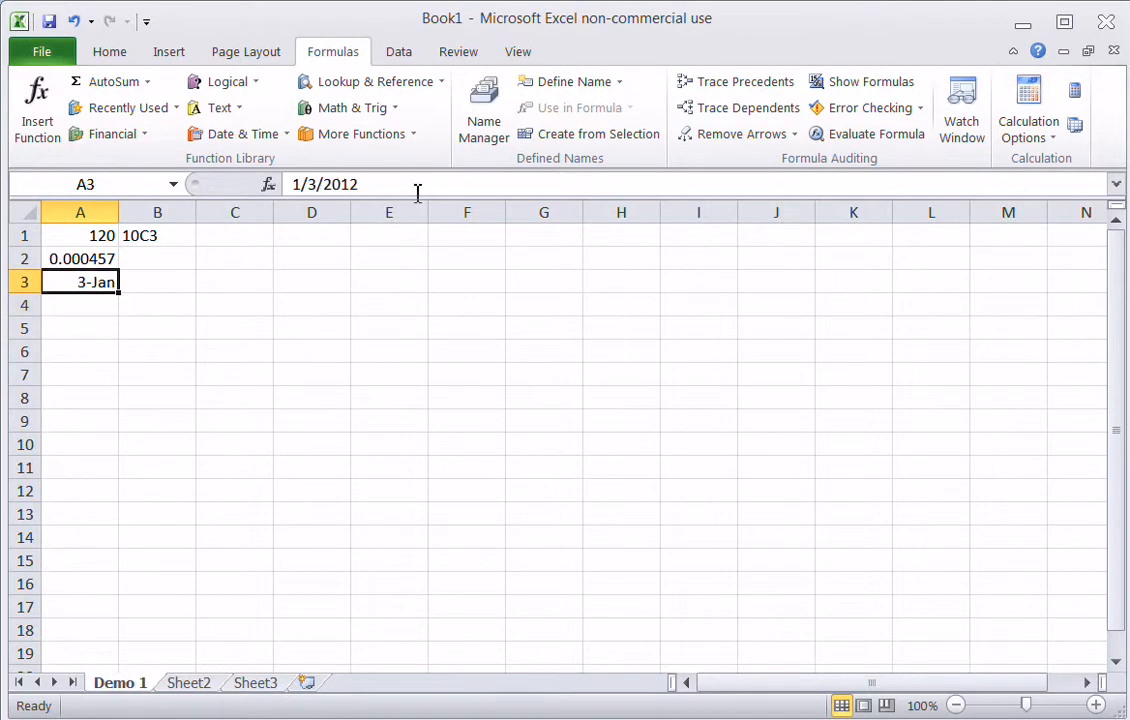
pyautogui.click(98, 55)
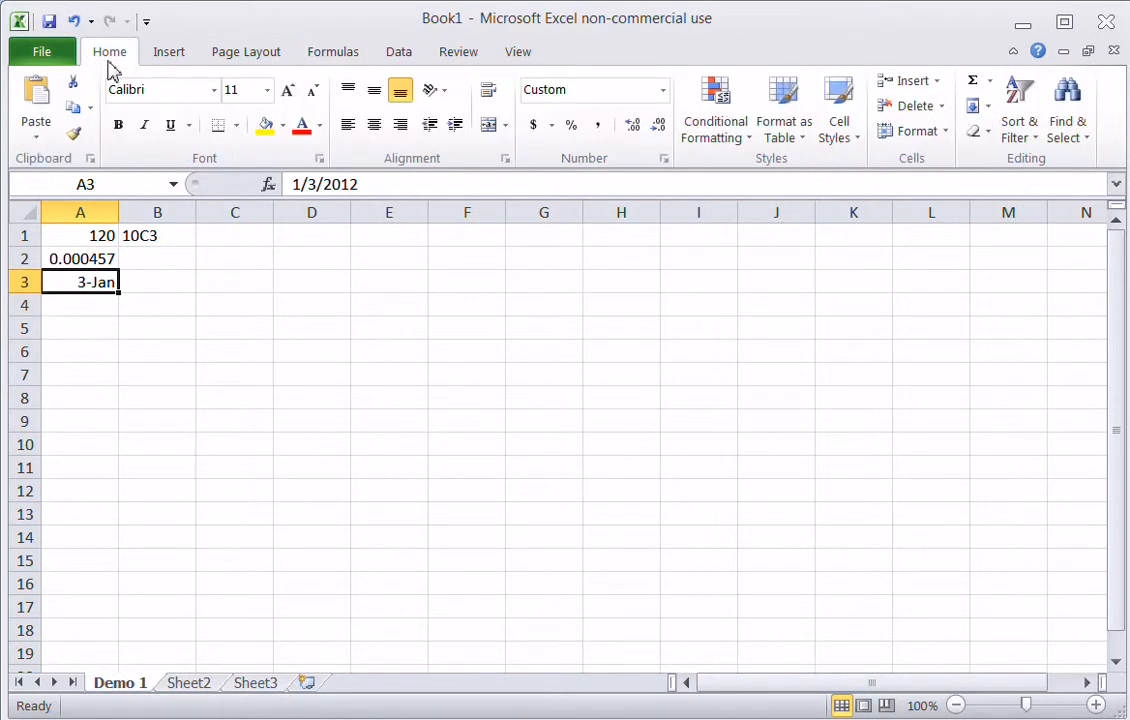
pyautogui.click(664, 91)
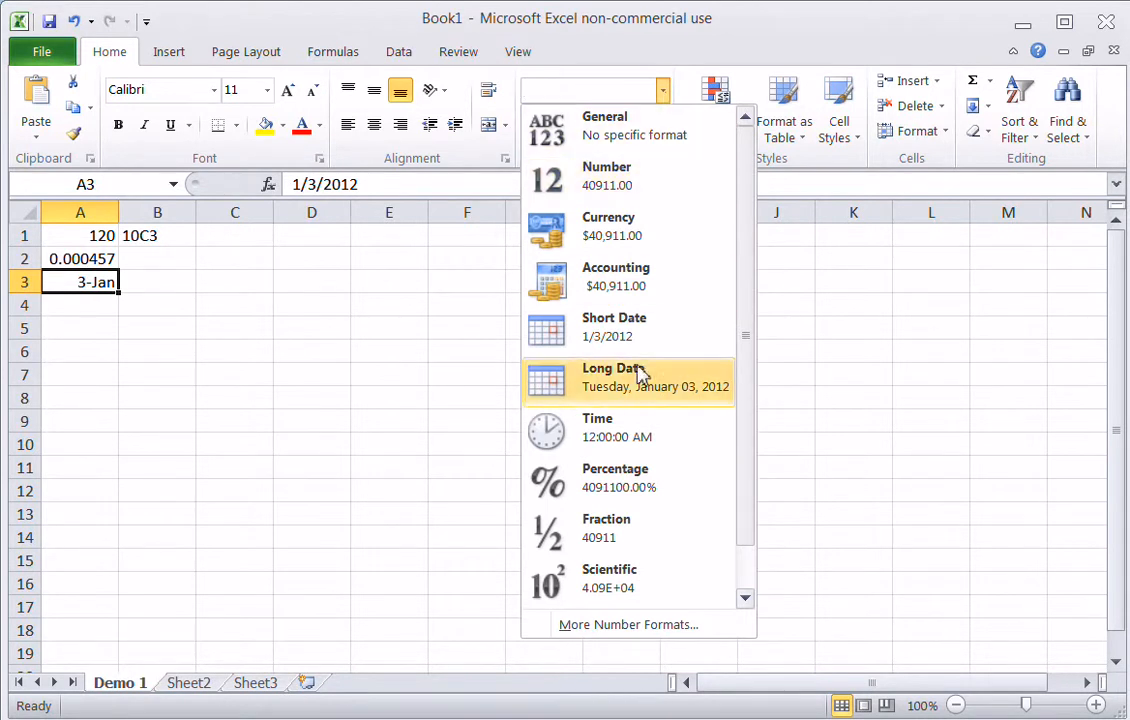
pyautogui.click(629, 531)
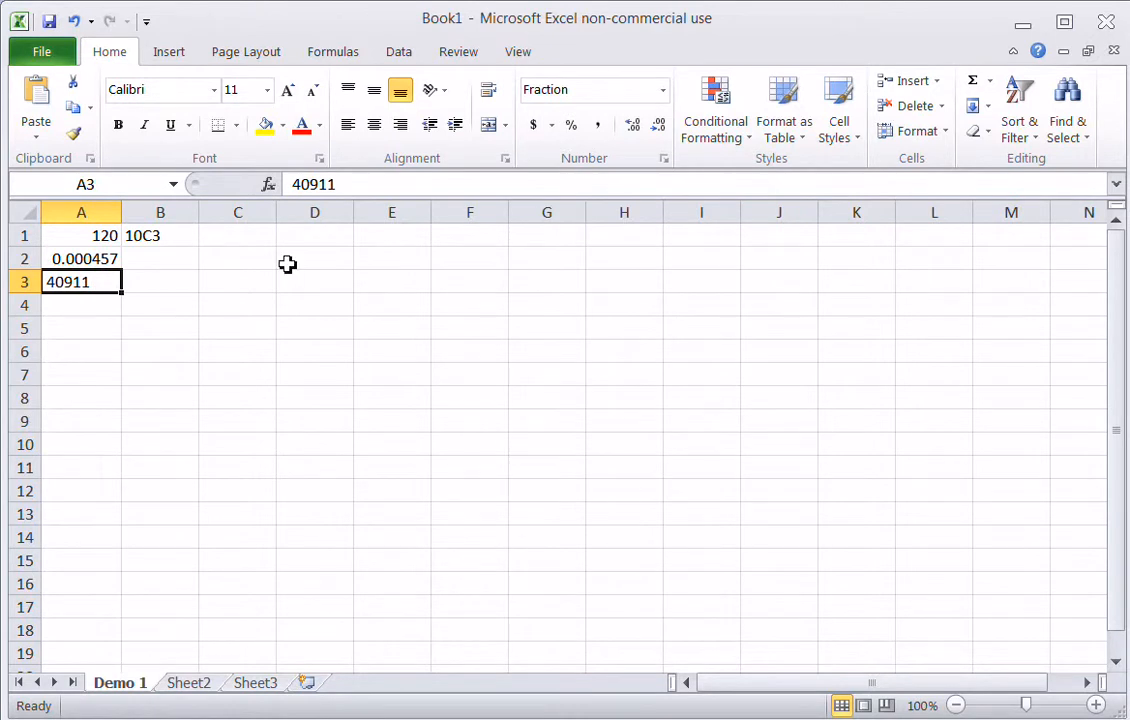
pyautogui.write('1/3')
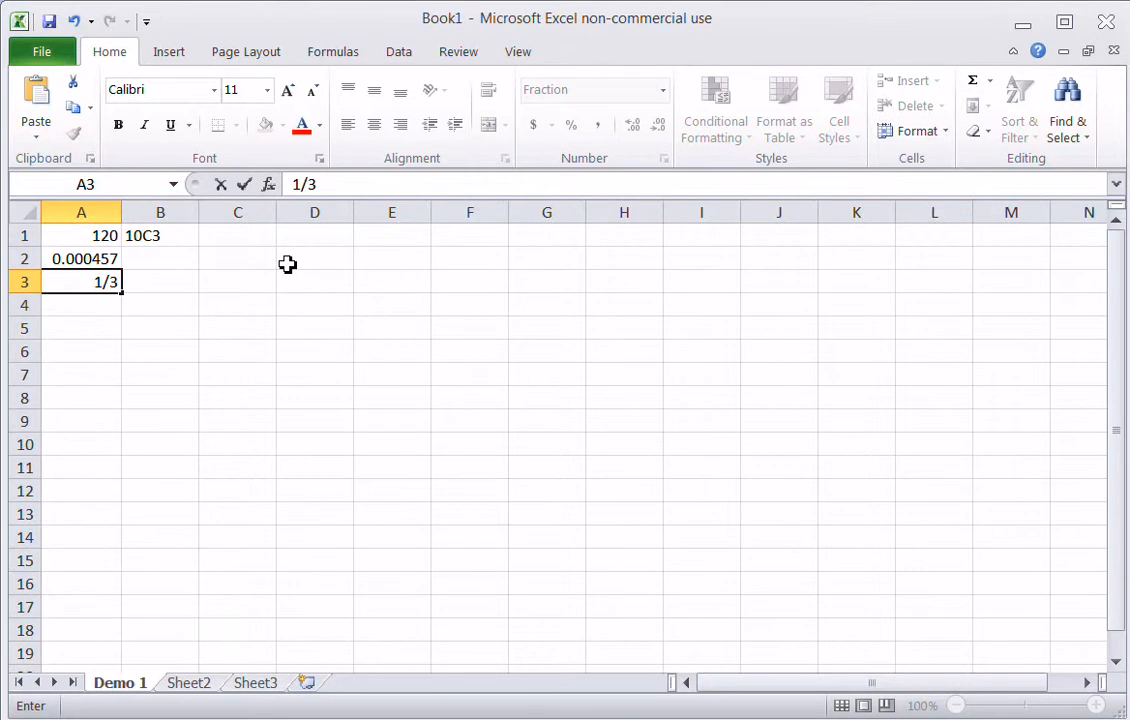
pyautogui.press('Return')
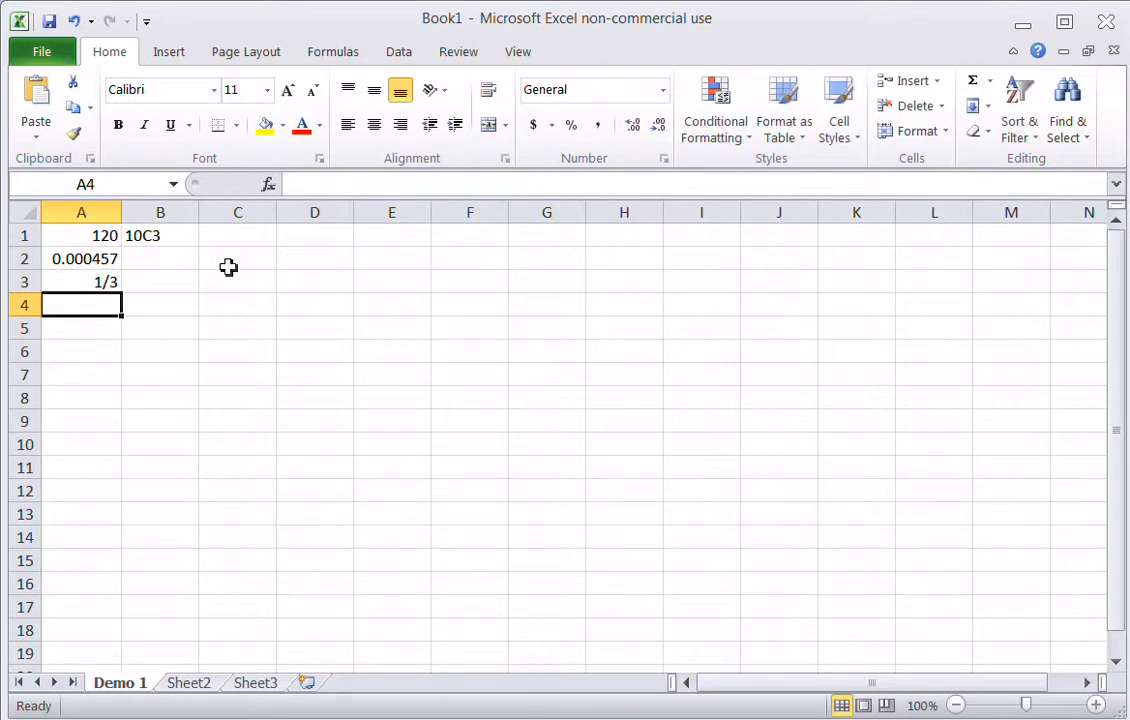
# - Format cell B3 as Fraction and enter 2/3 in it
pyautogui.click(184, 287)
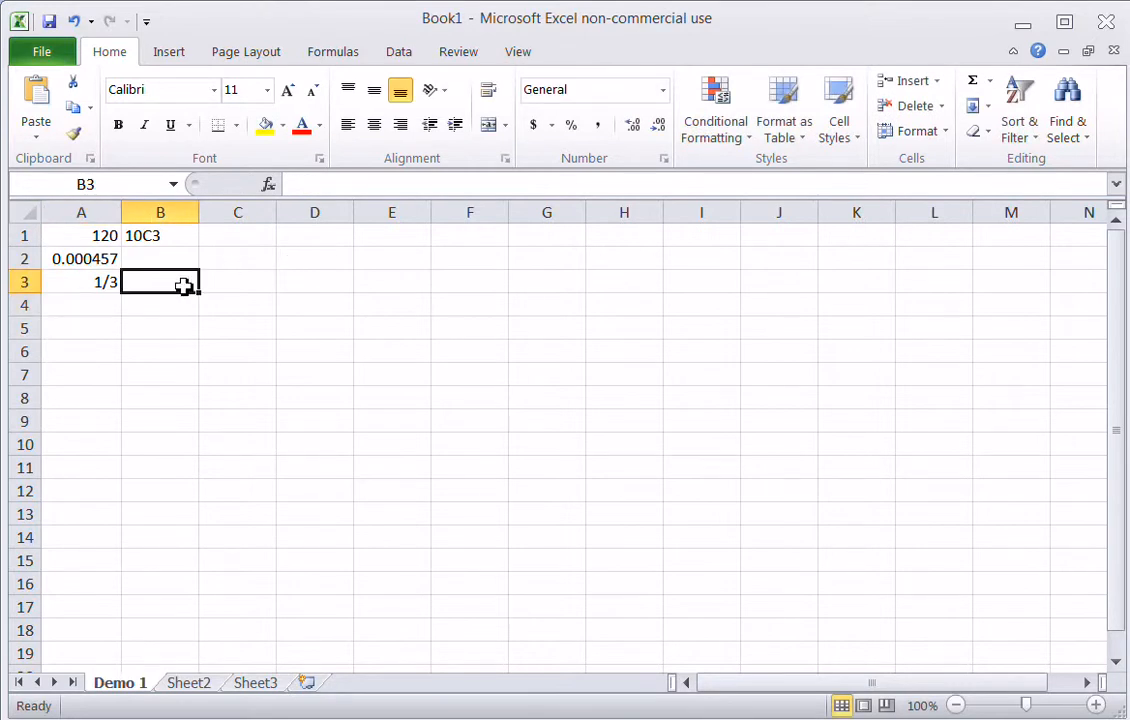
pyautogui.click(662, 91)
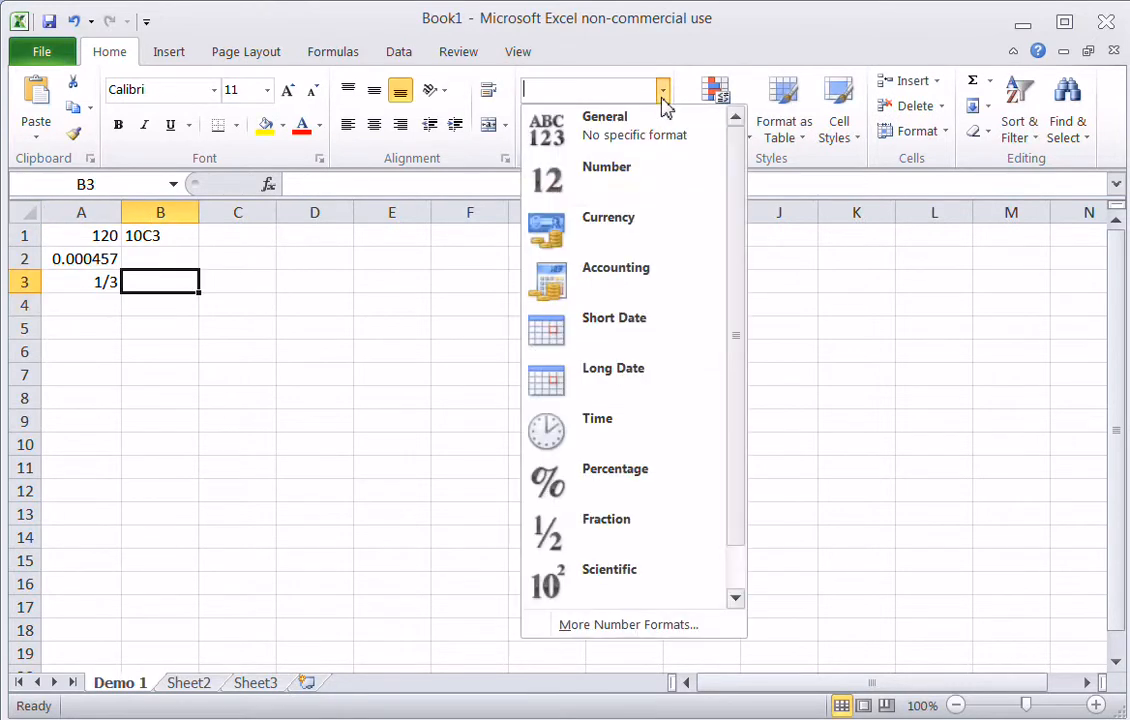
pyautogui.click(671, 518)
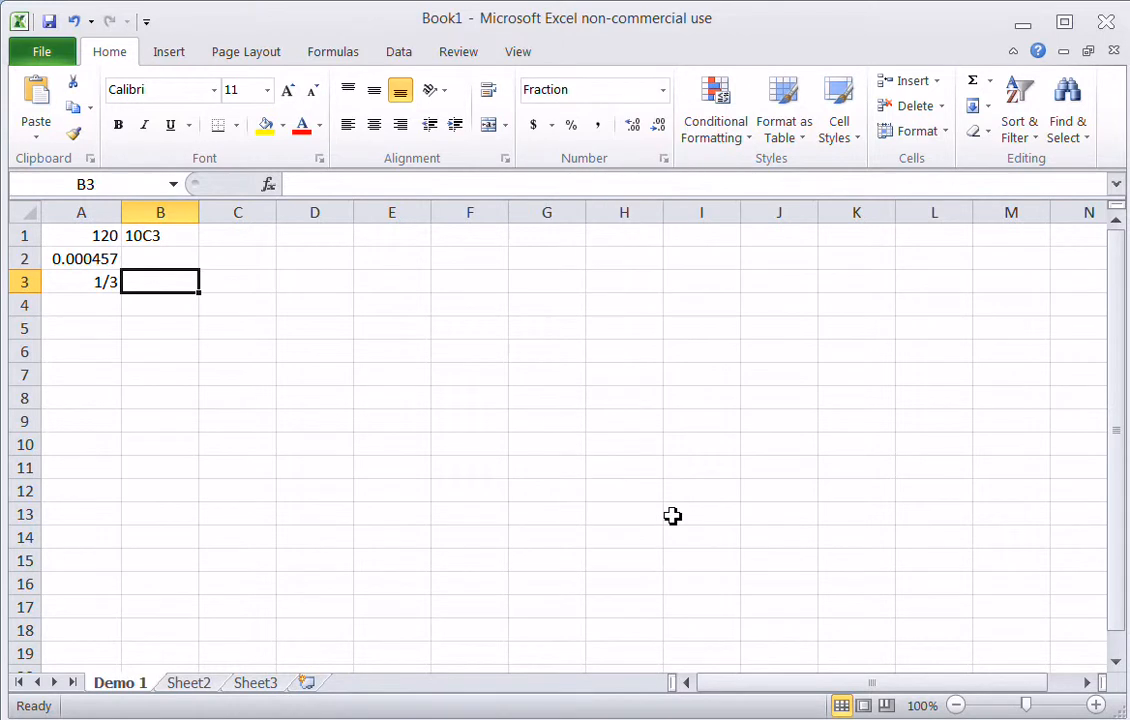
pyautogui.write('2/3')
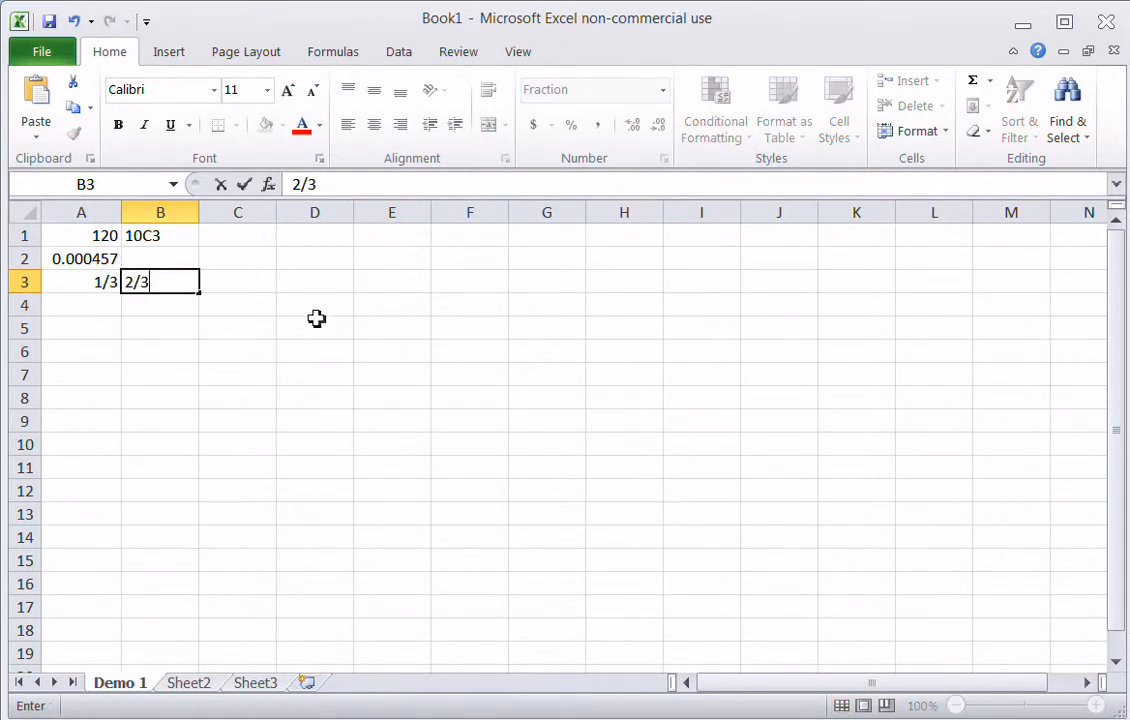
pyautogui.click(258, 287)
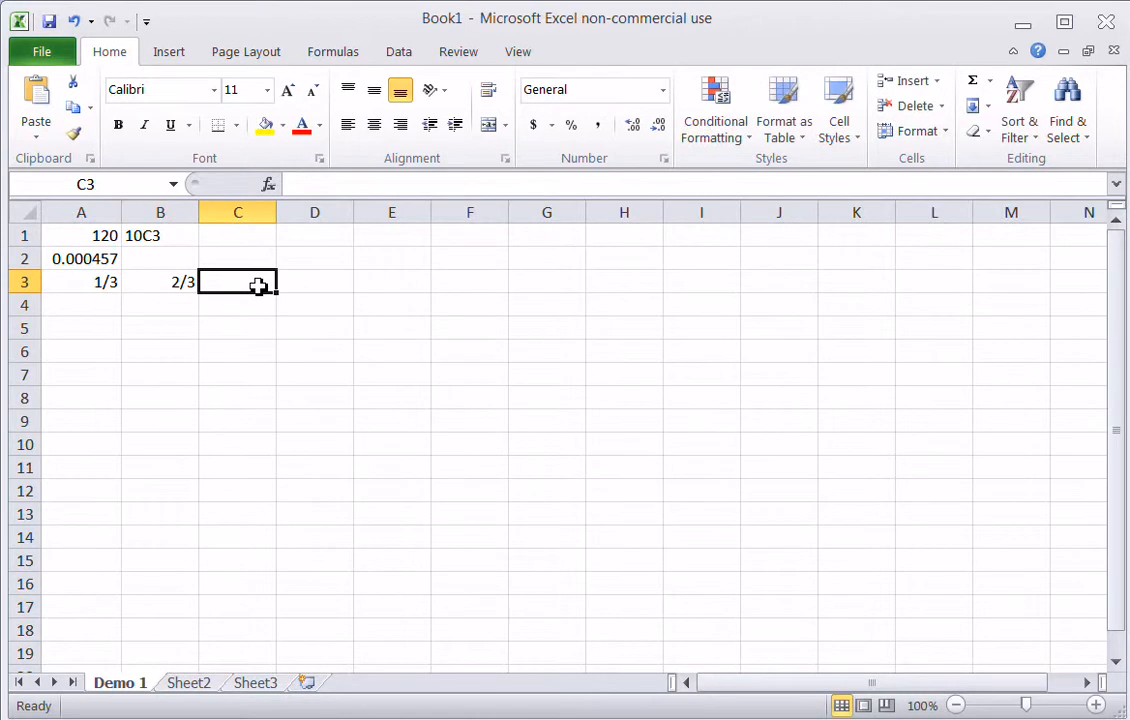
# - Insert the PRODUCT function in cell C3 with the range A3:B3 as Number1
pyautogui.click(336, 60)
pyautogui.click(398, 110)
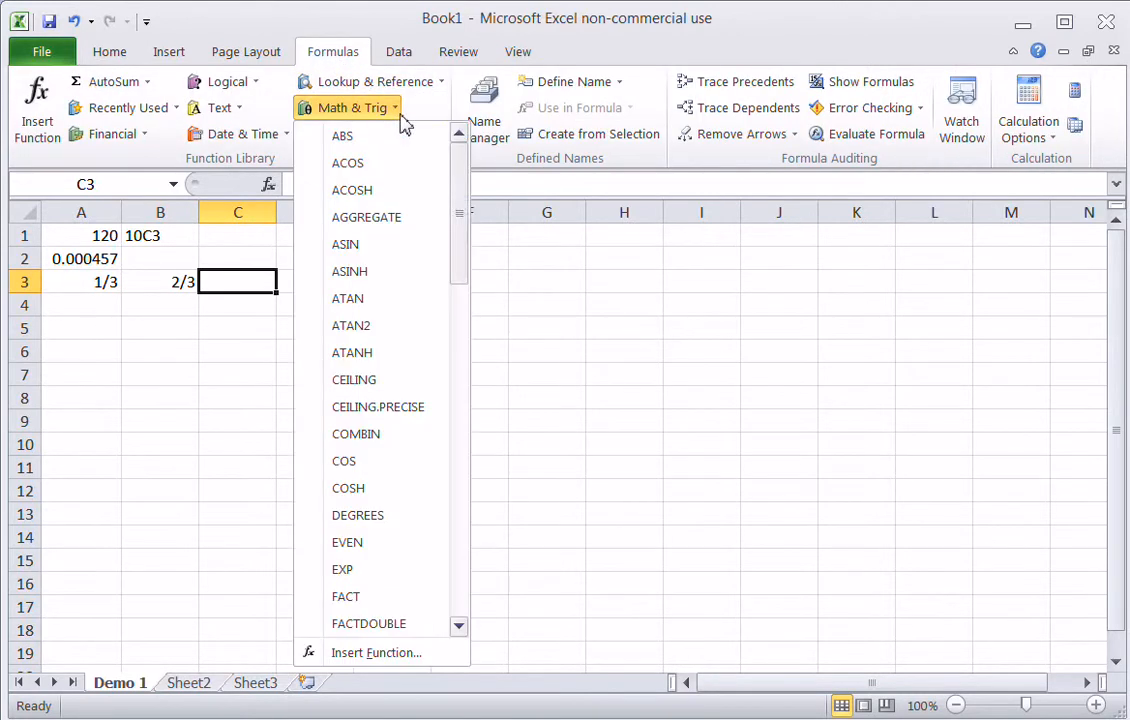
pyautogui.moveTo(462, 218); pyautogui.dragTo(497, 453)
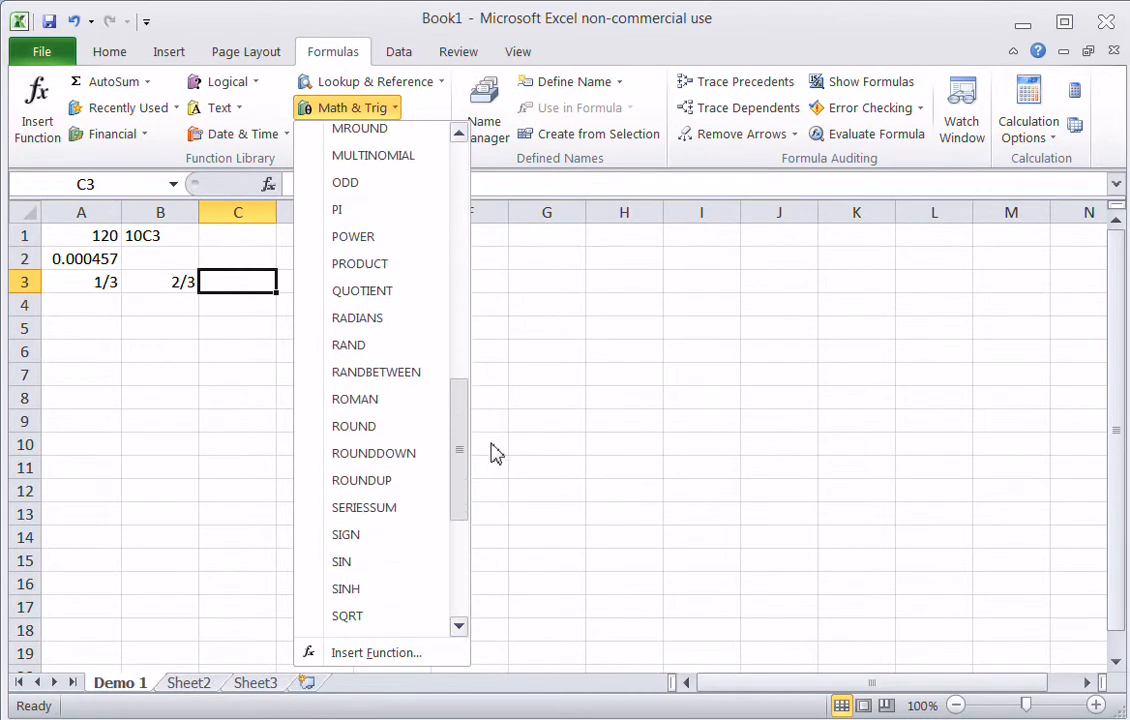
pyautogui.click(383, 265)
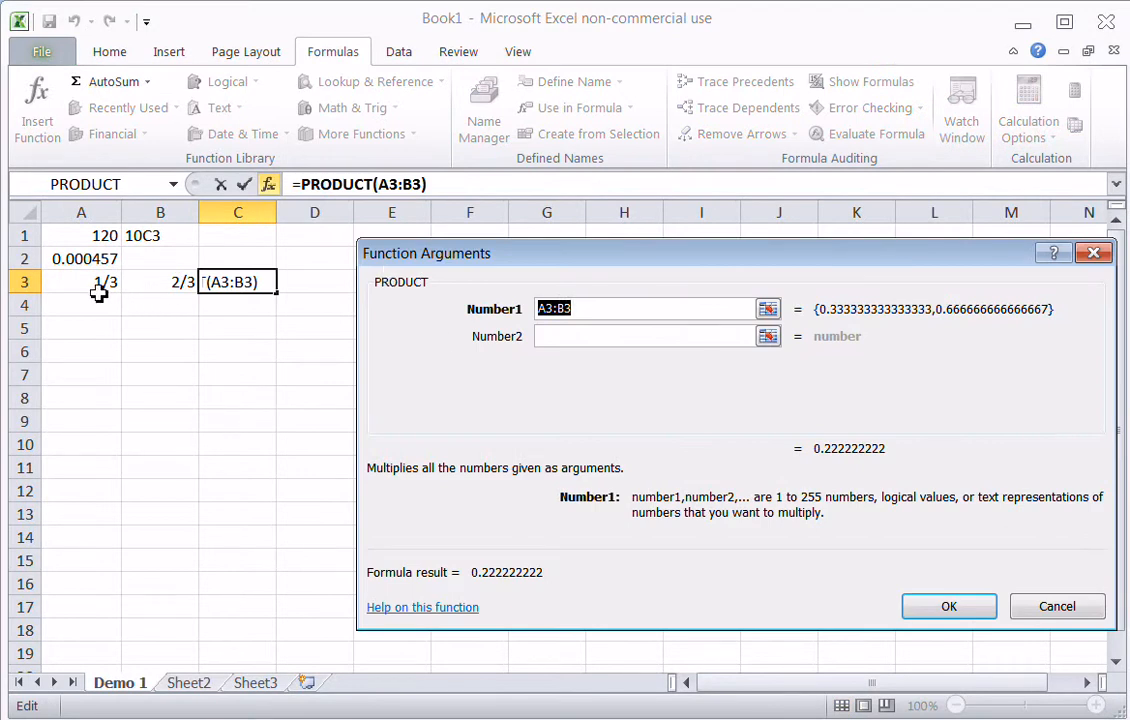
pyautogui.moveTo(93, 287); pyautogui.dragTo(156, 285)
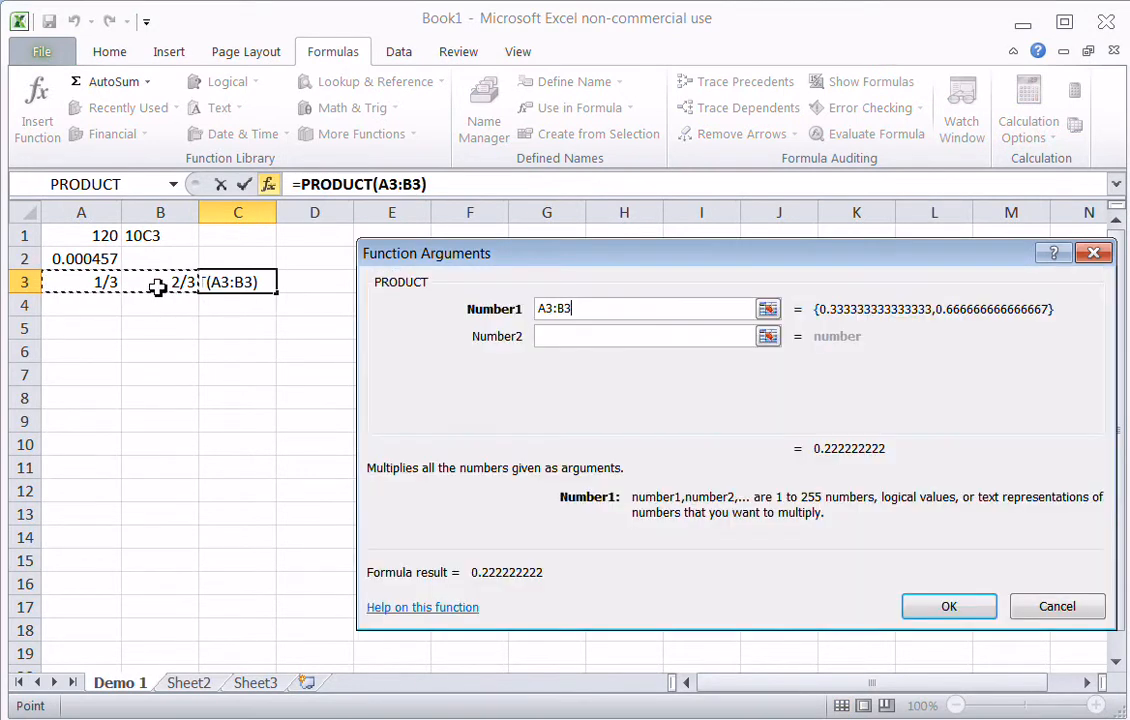
pyautogui.click(955, 610)
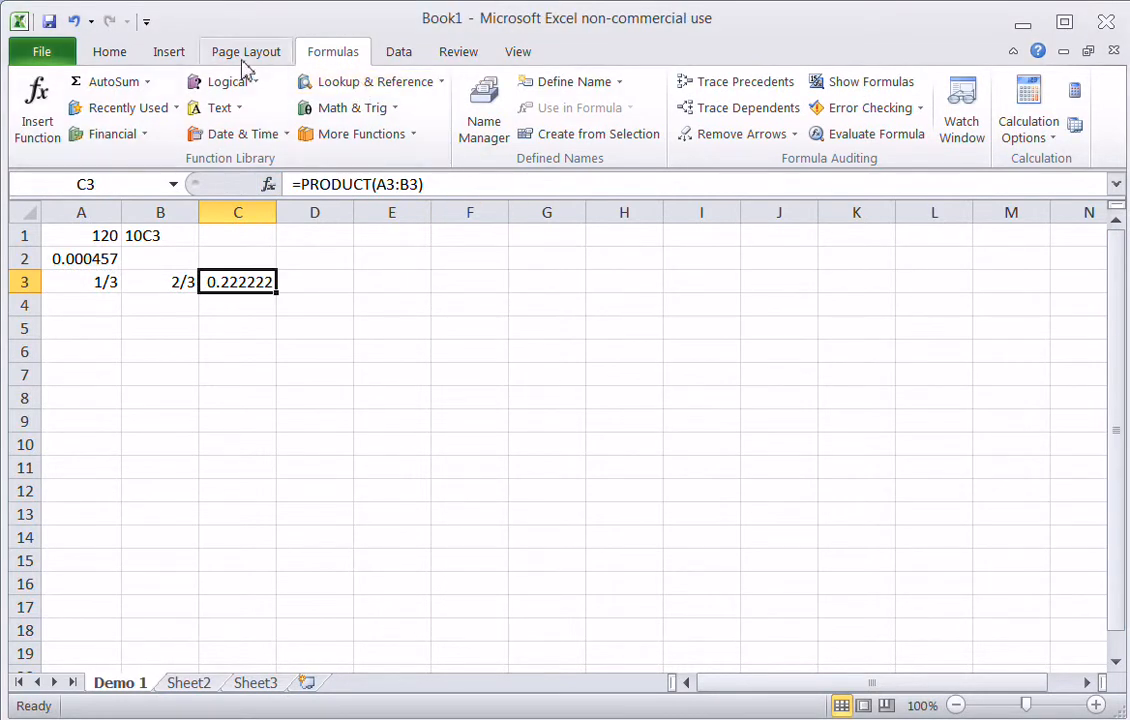
# - Apply the Fraction number format to the PRODUCT formula in cell C3
pyautogui.click(108, 55)
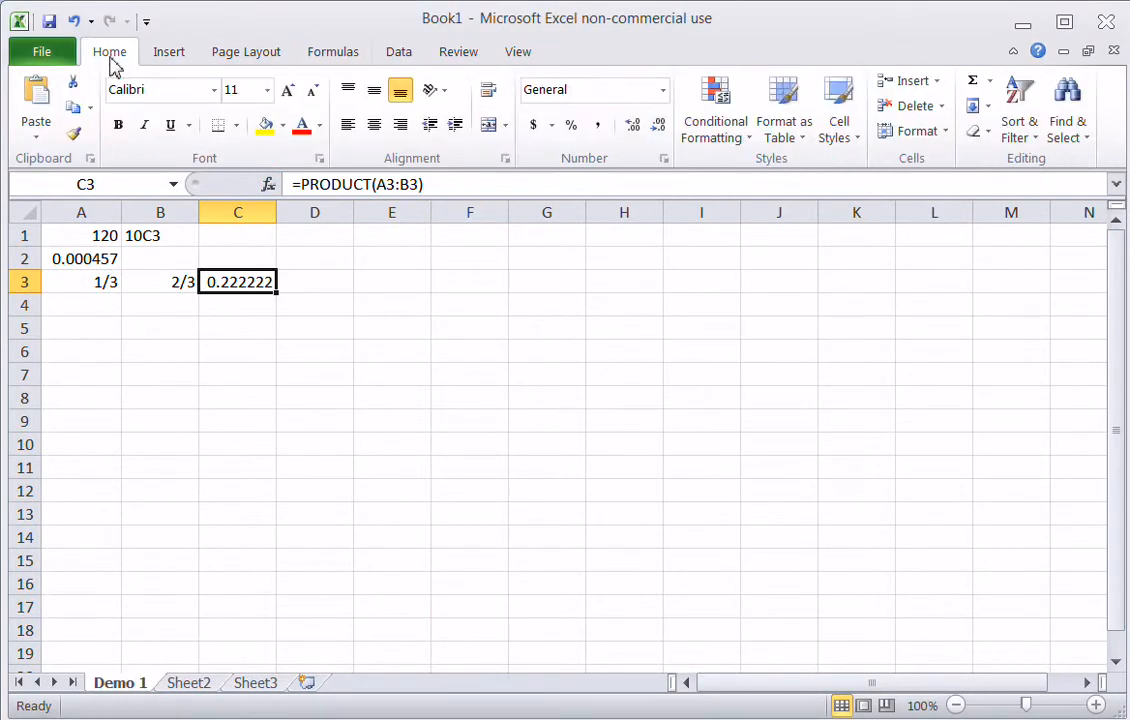
pyautogui.click(663, 91)
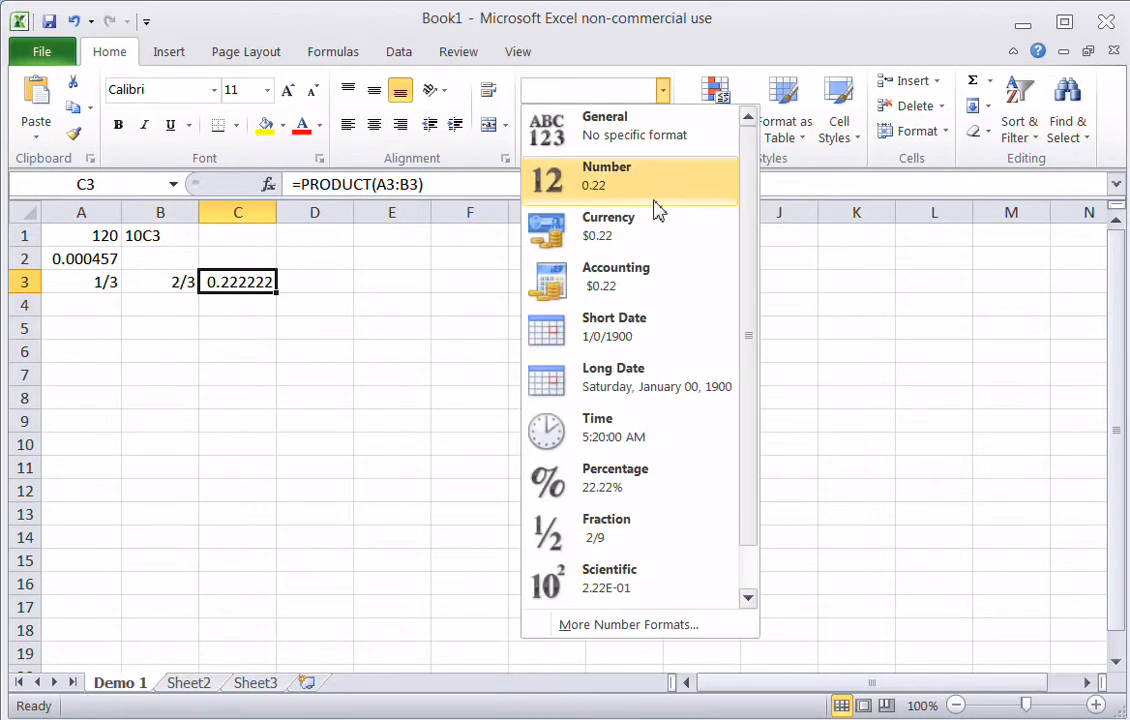
pyautogui.click(647, 534)
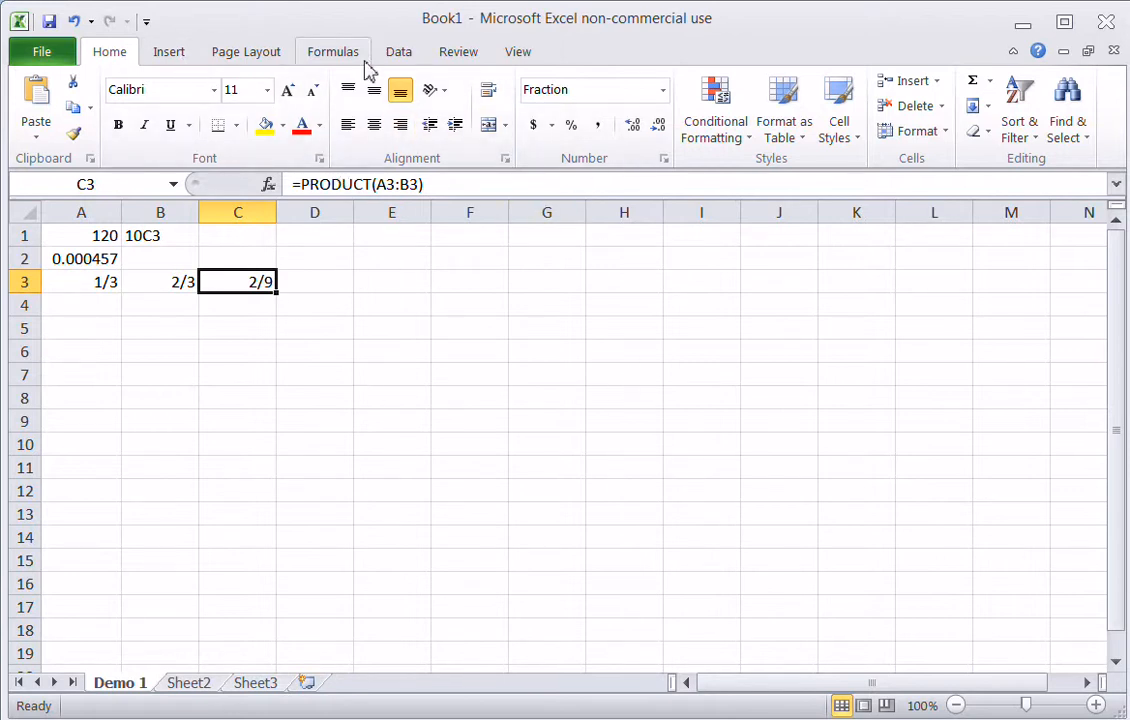
pyautogui.click(335, 55)
pyautogui.click(403, 112)
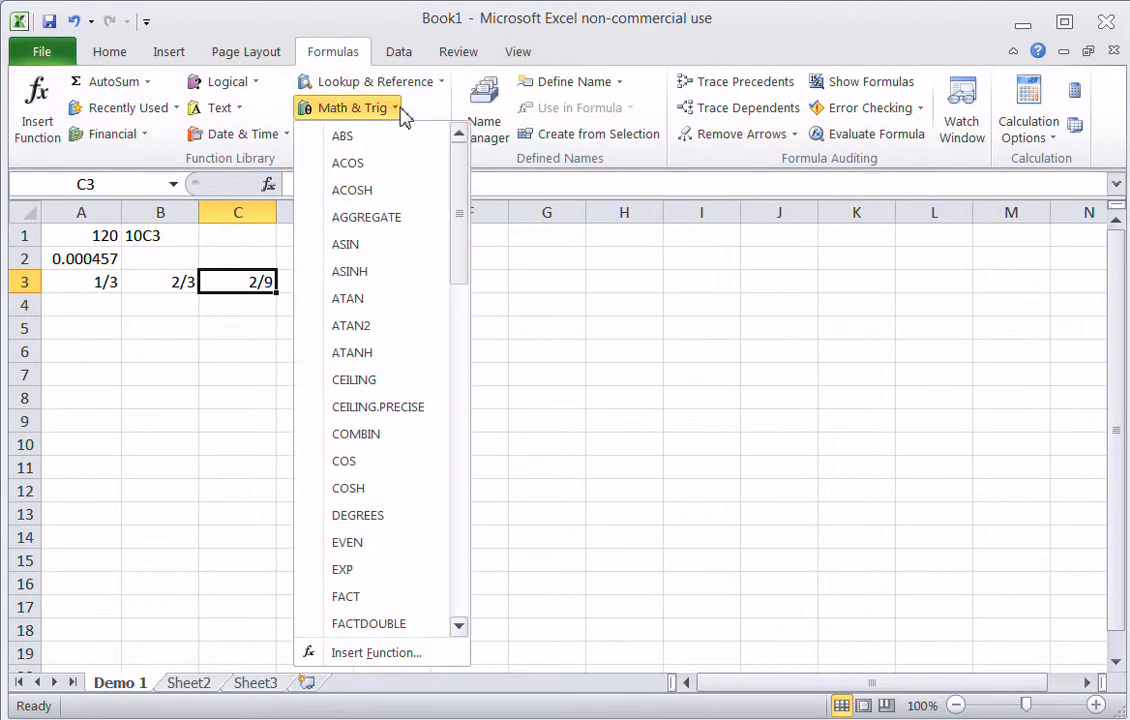
pyautogui.moveTo(463, 243); pyautogui.dragTo(472, 420)
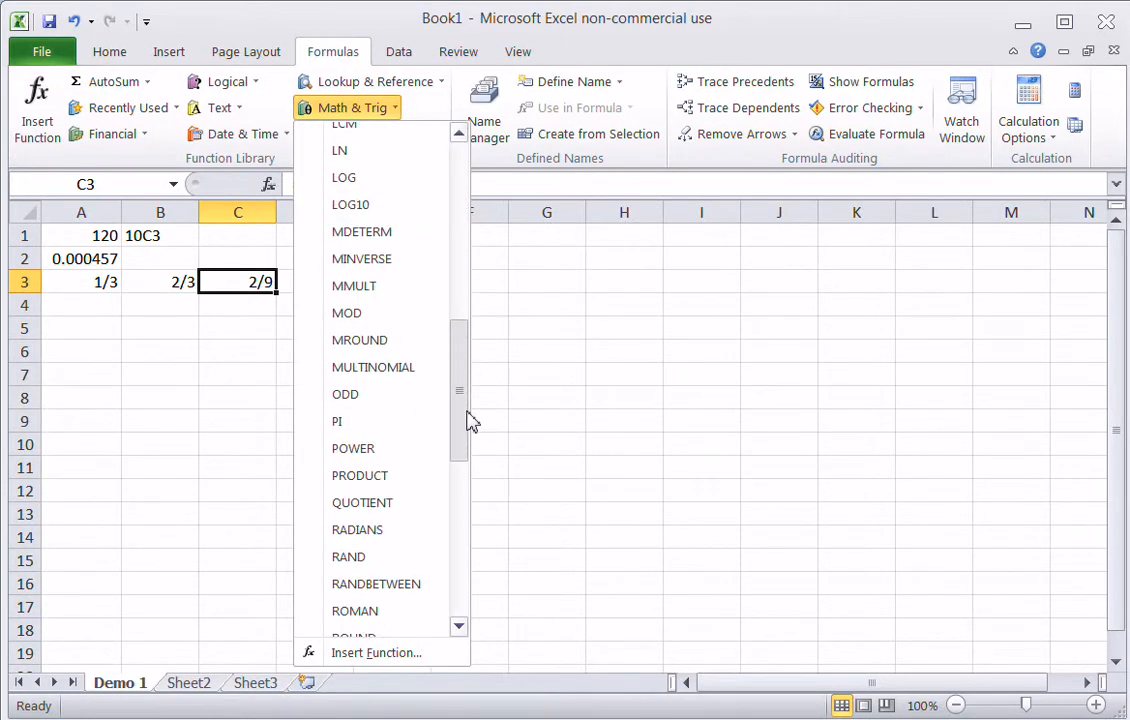
pyautogui.moveTo(472, 420); pyautogui.dragTo(417, 521)
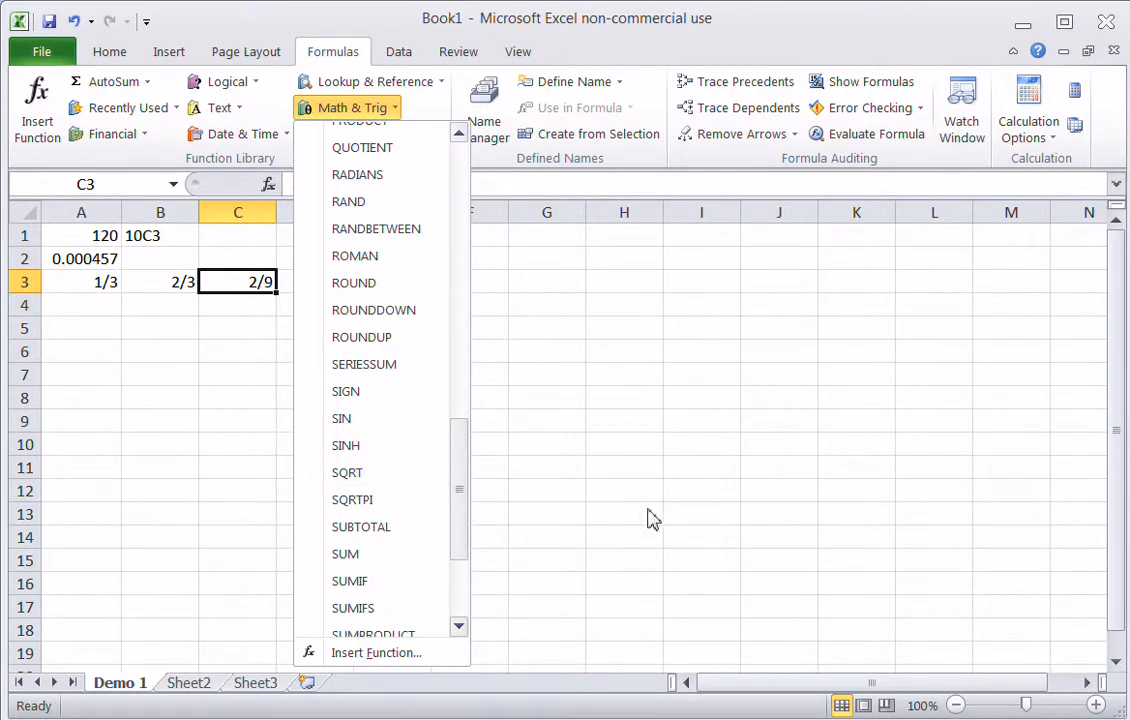
pyautogui.click(572, 460)
# - Insert the SQRT function in cell A4 with 2 as its Number argument
pyautogui.click(102, 306)
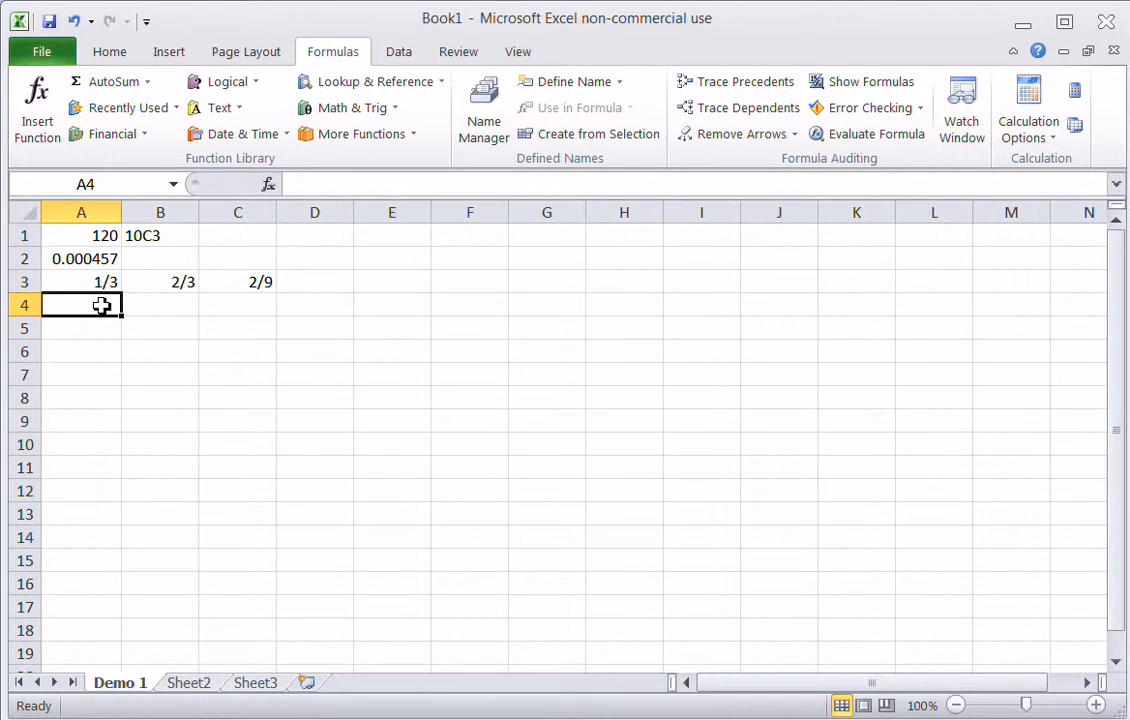
pyautogui.click(398, 109)
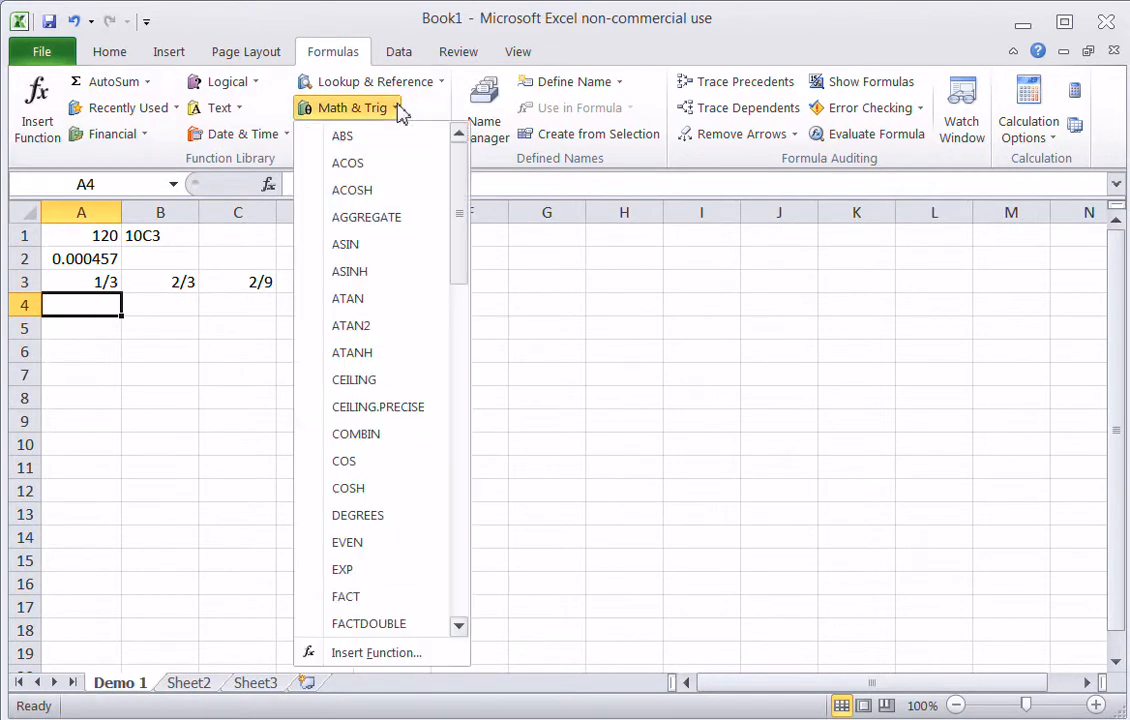
pyautogui.click(459, 497)
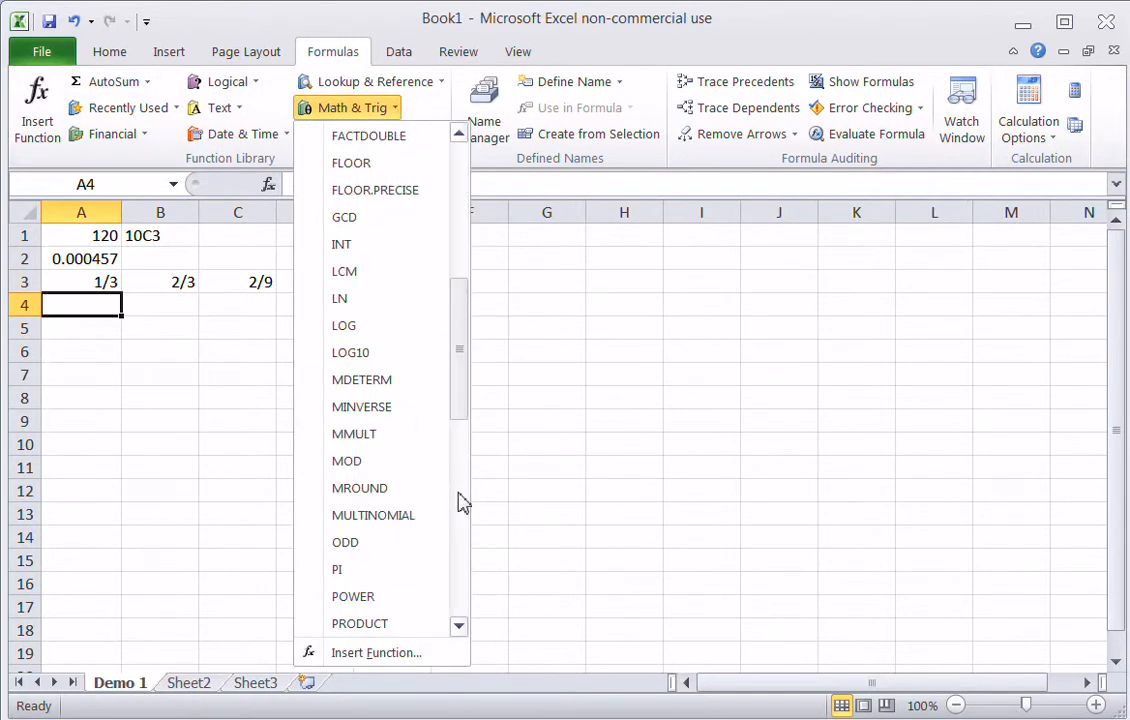
pyautogui.click(469, 538)
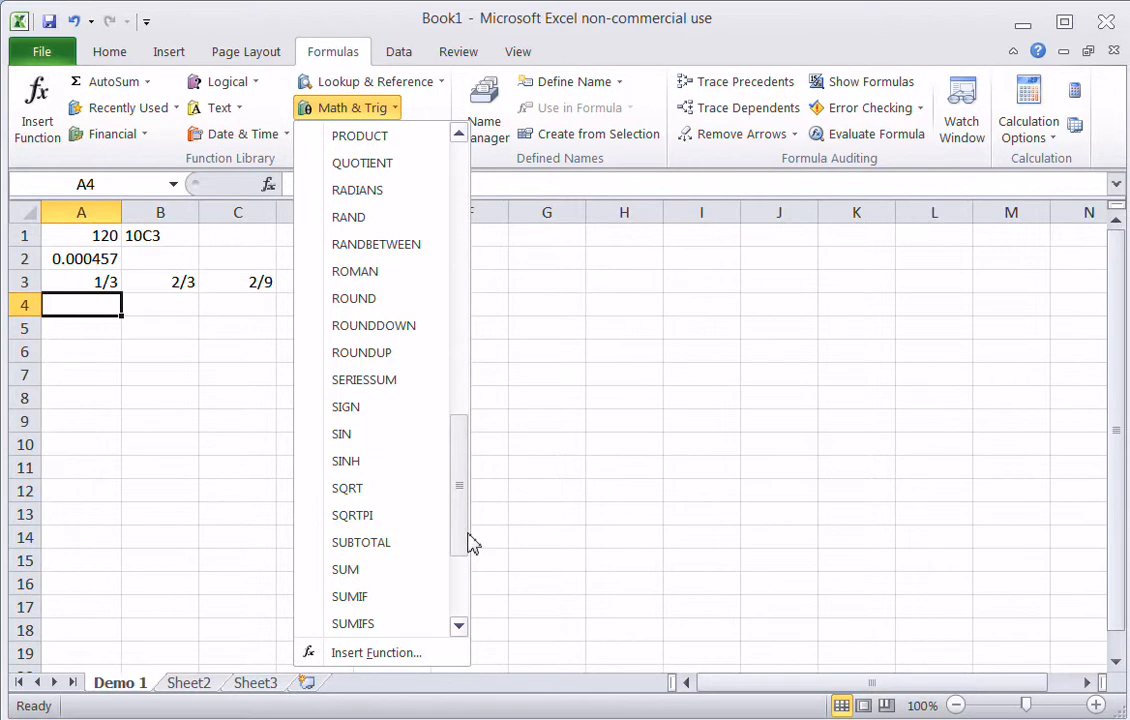
pyautogui.click(370, 492)
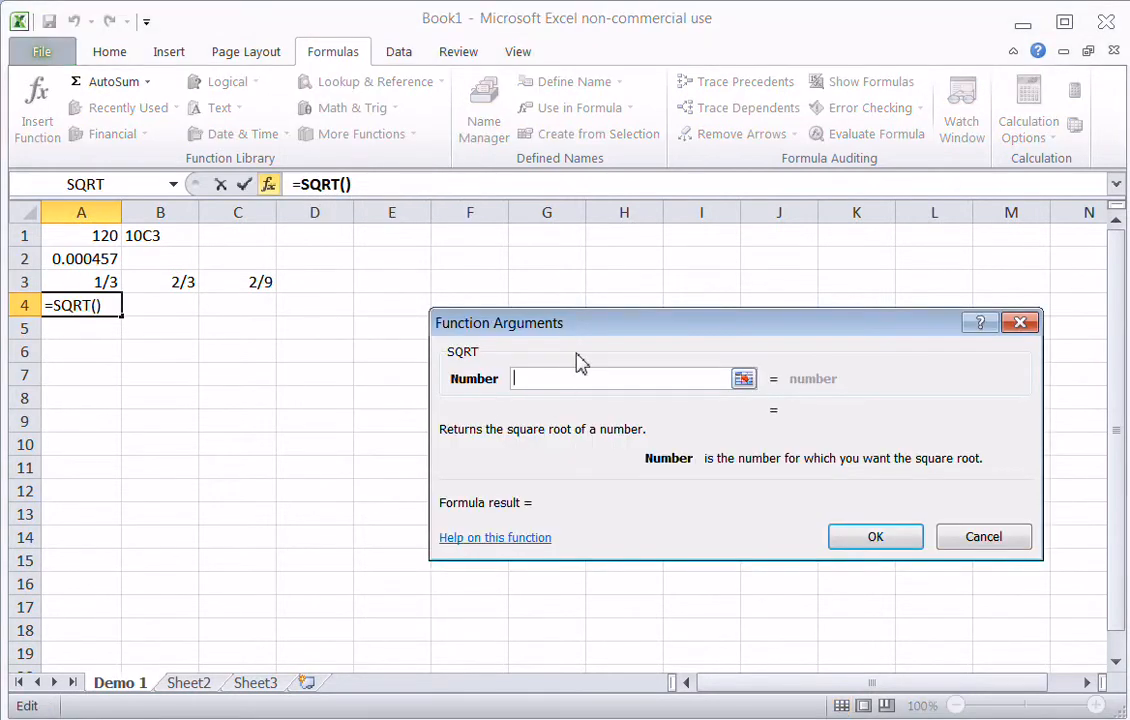
pyautogui.write('2')
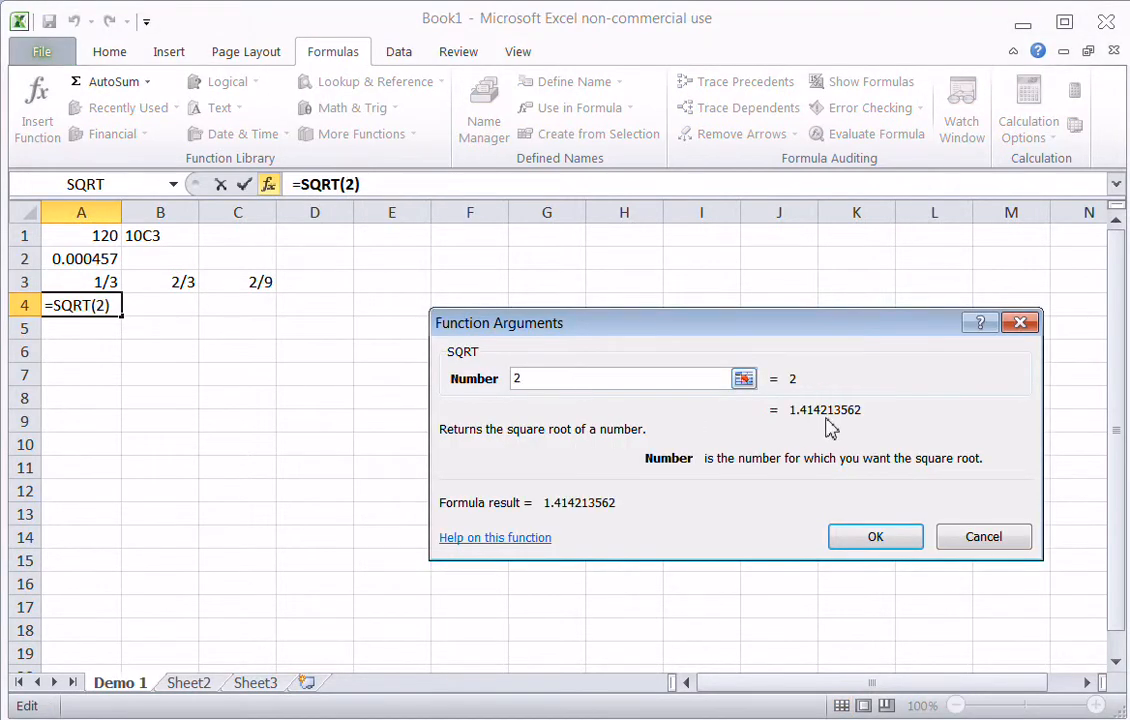
pyautogui.click(873, 540)
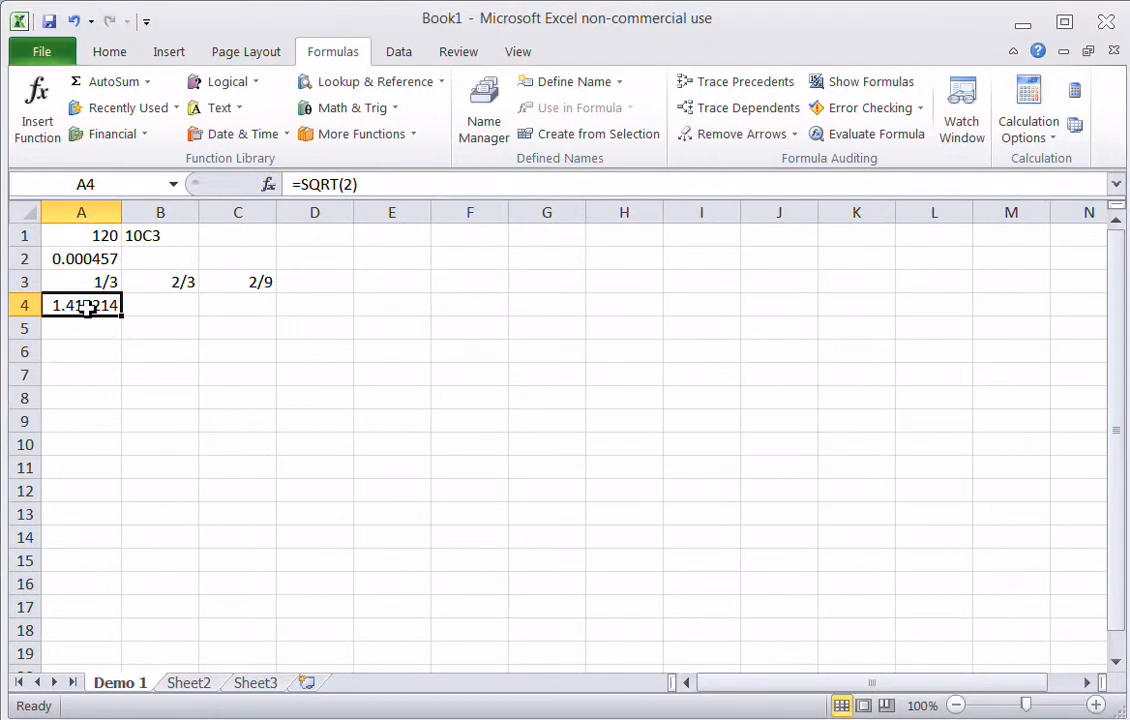
# - Look through the rest of the Math & Trig function list, from the SUM functions down to TRUNC
pyautogui.click(393, 110)
pyautogui.moveTo(461, 202); pyautogui.dragTo(387, 485)
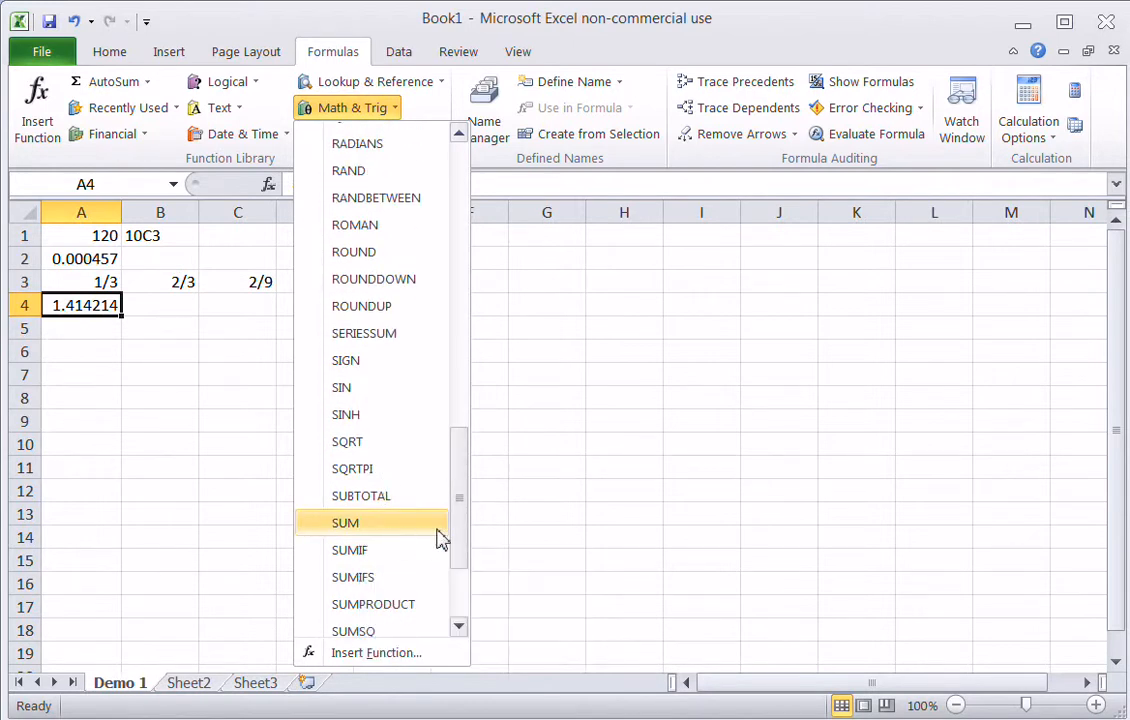
pyautogui.moveTo(464, 528); pyautogui.dragTo(465, 547)
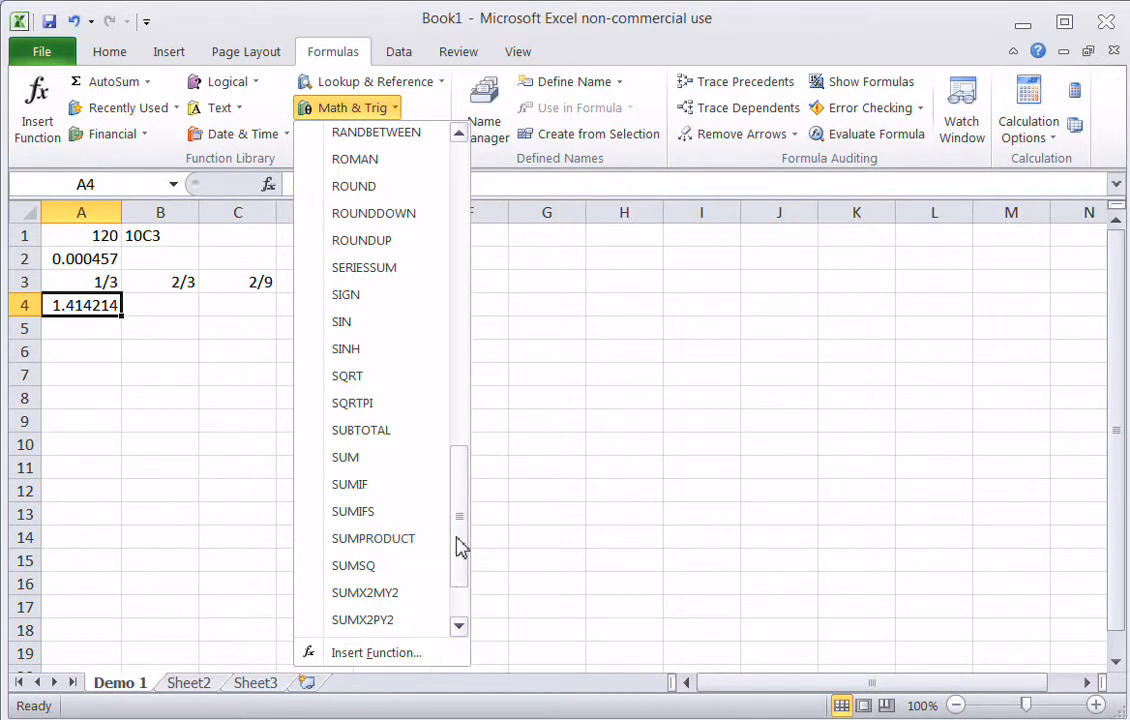
pyautogui.moveTo(459, 546); pyautogui.dragTo(466, 588)
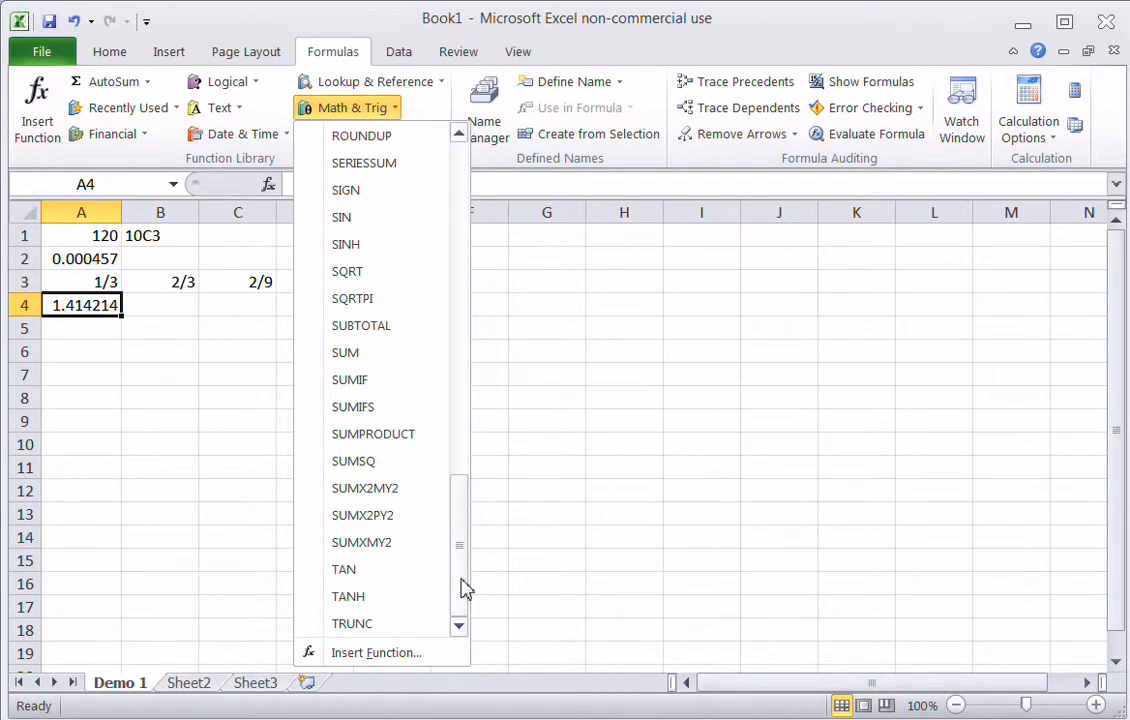
pyautogui.click(550, 412)
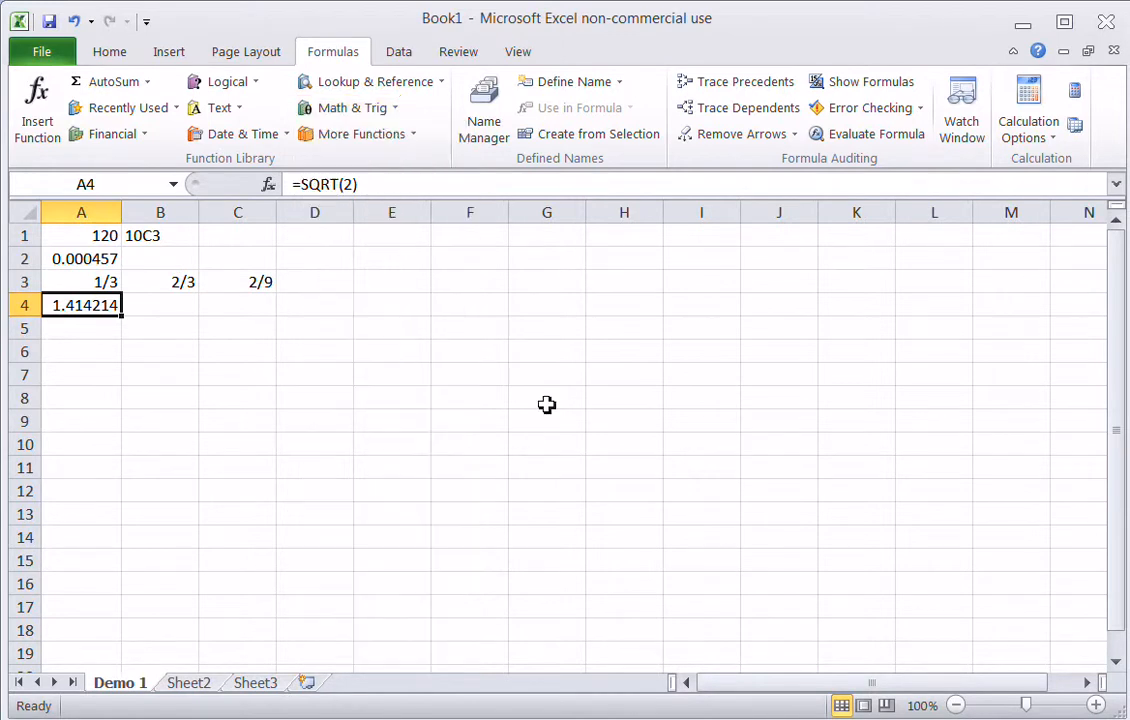
# - Examine the built-in Statistical functions down to Z.TEST, including the probability, standard deviation and t-distribution functions
pyautogui.click(416, 142)
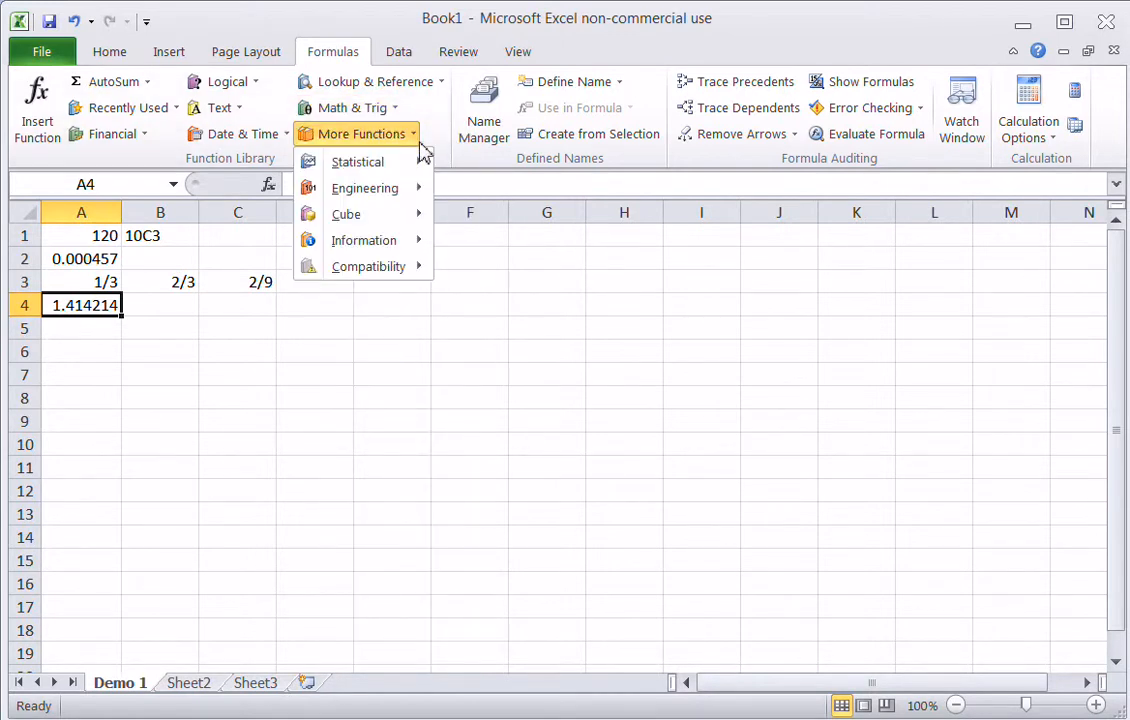
pyautogui.moveTo(425, 172)
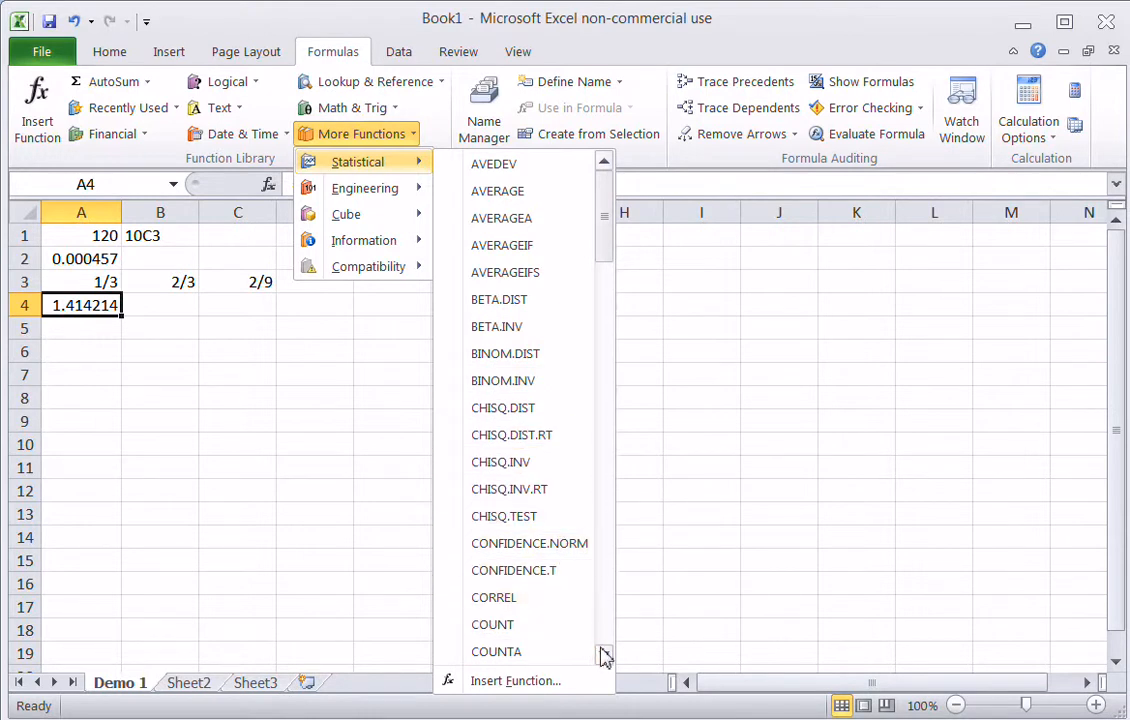
pyautogui.moveTo(605, 655)
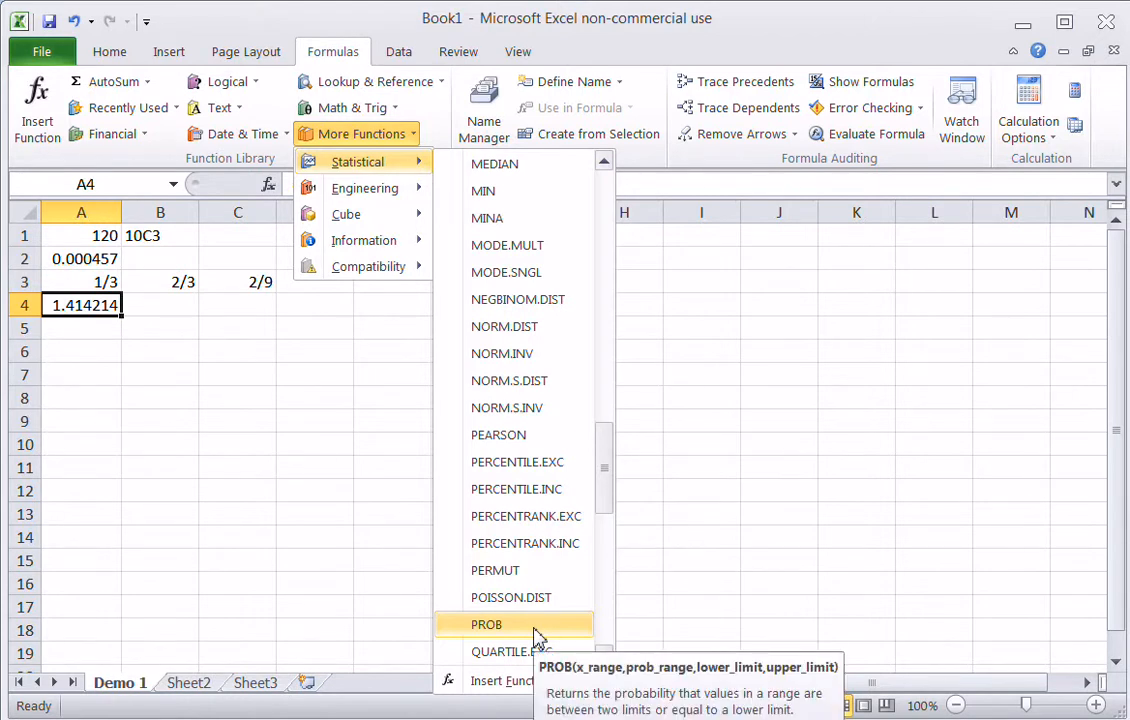
pyautogui.click(605, 656)
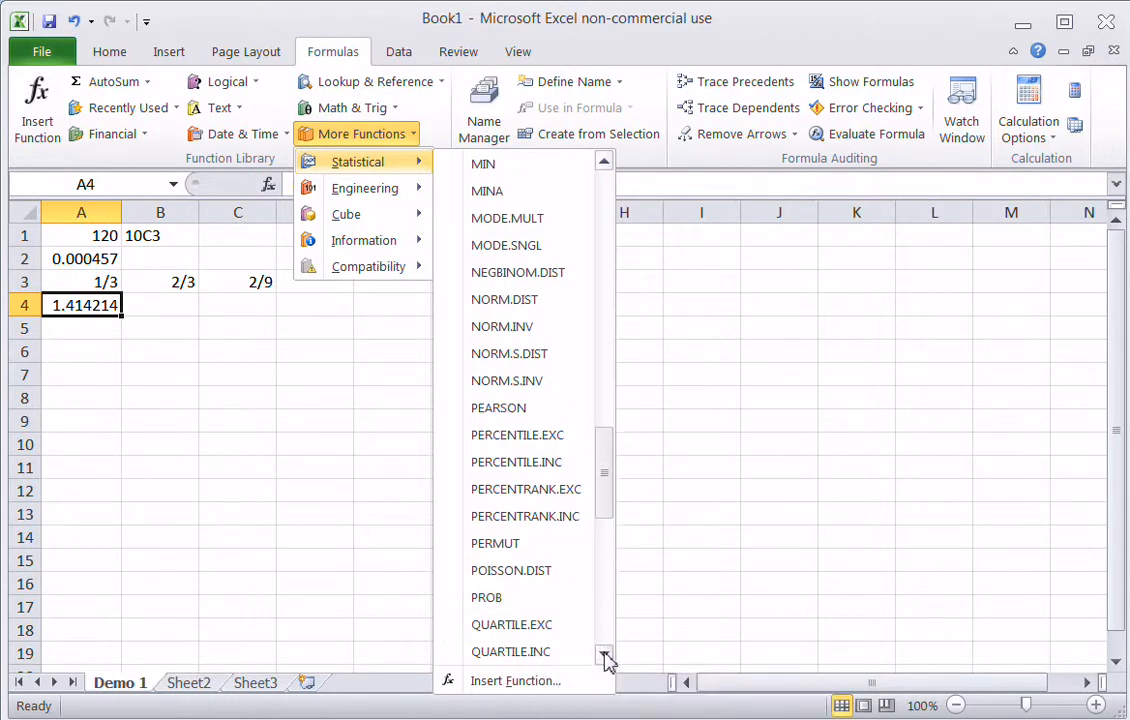
pyautogui.click(605, 656)
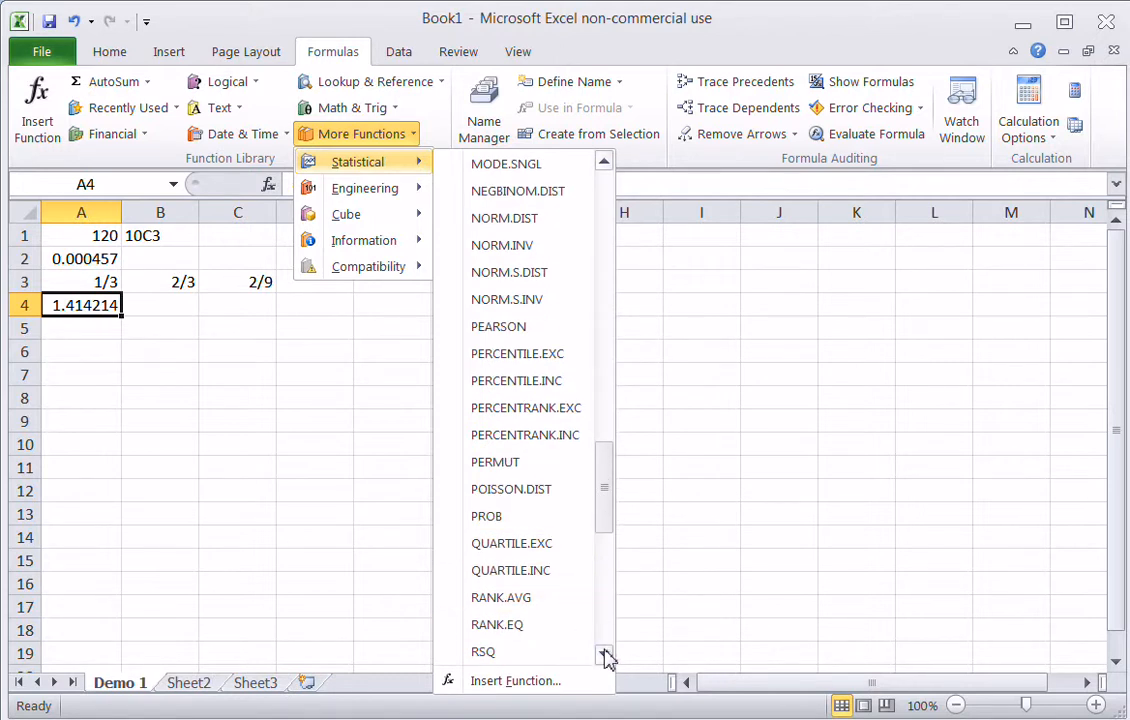
pyautogui.click(605, 656)
pyautogui.click(605, 656)
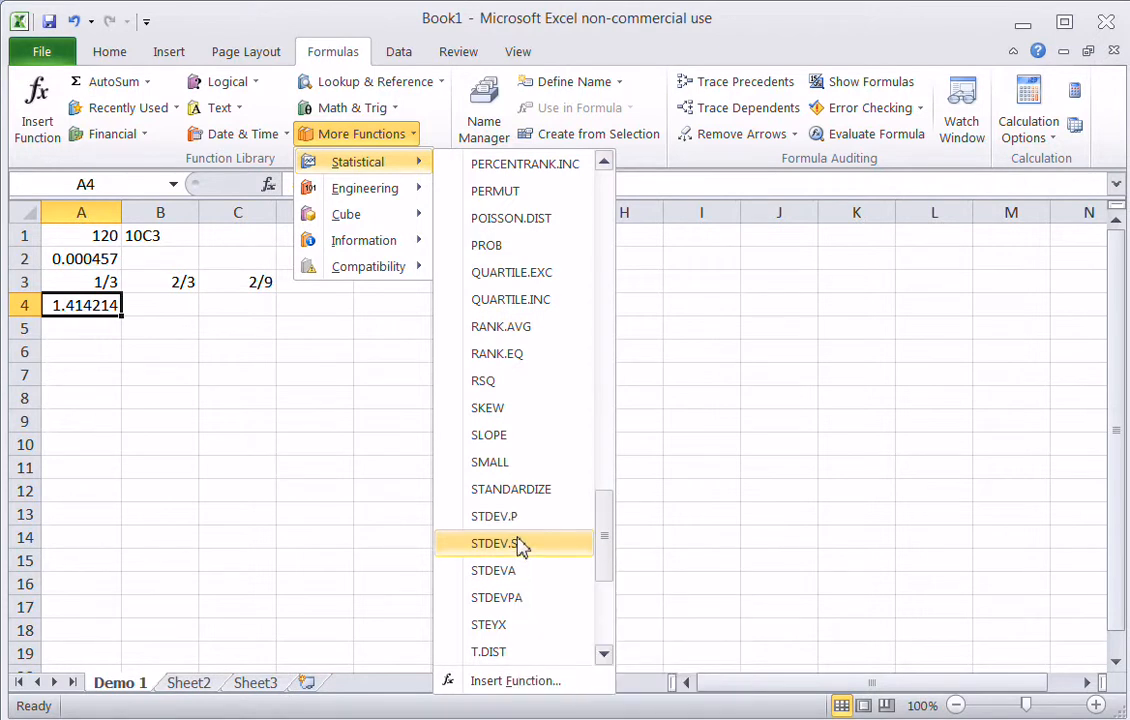
pyautogui.click(605, 656)
pyautogui.click(605, 656)
pyautogui.click(605, 656)
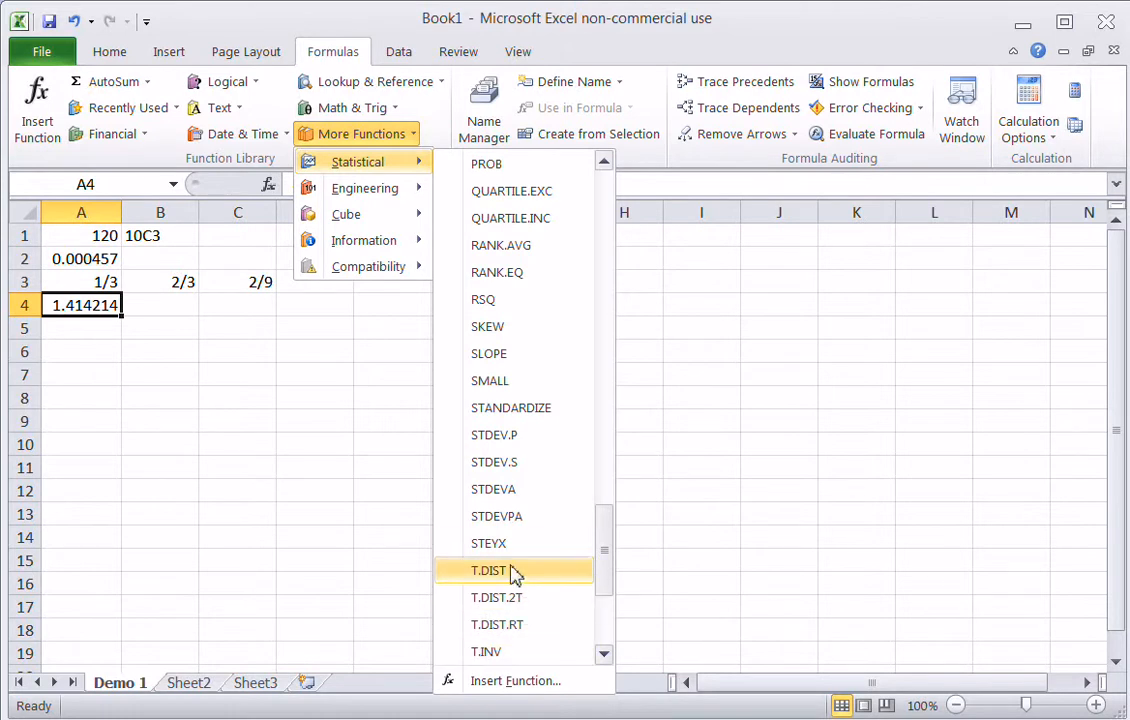
pyautogui.moveTo(604, 654)
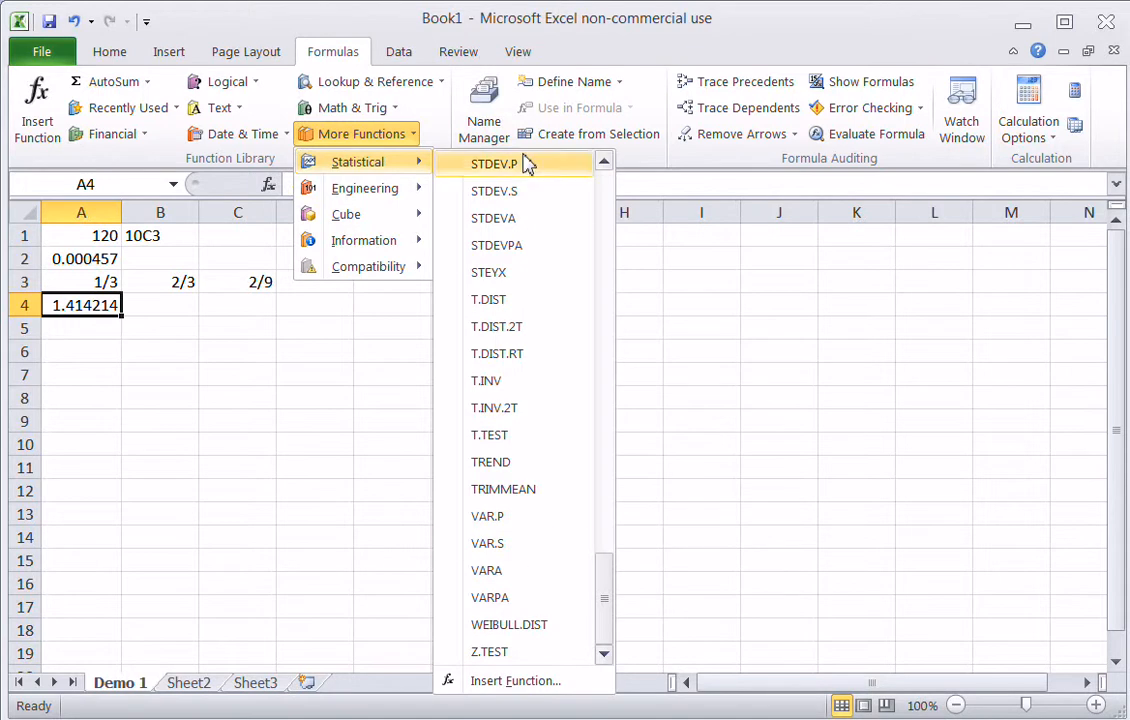
pyautogui.click(419, 143)
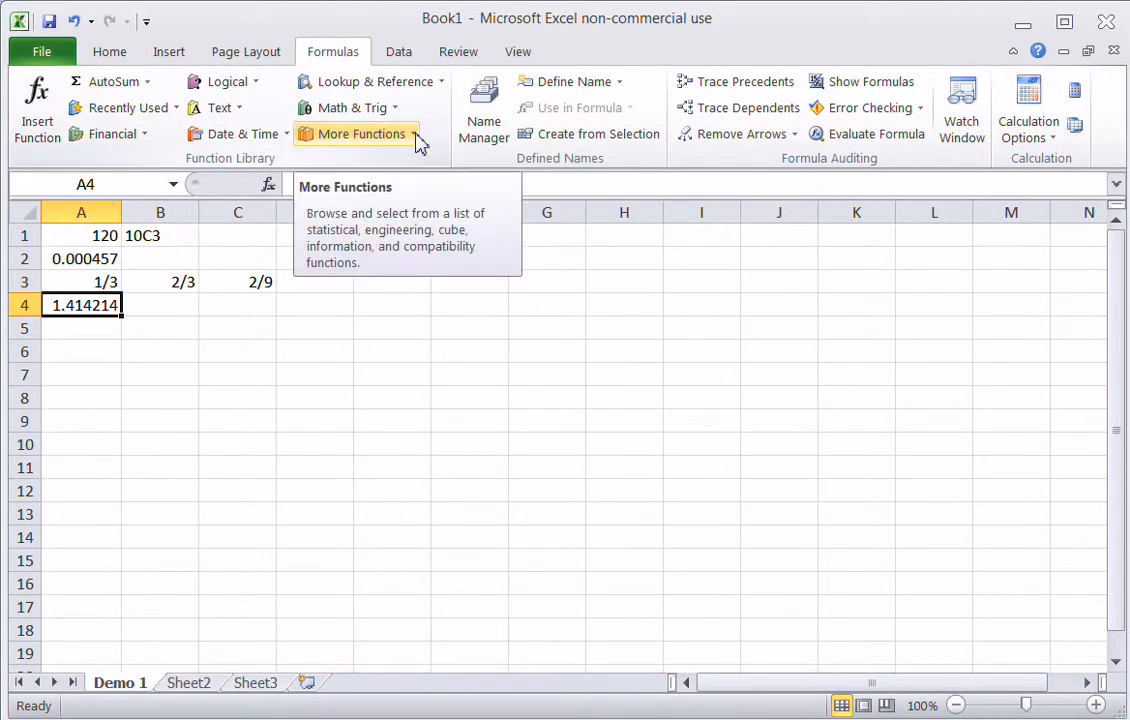
# - Open the Data Analysis tools and review the Anova, Correlation, Descriptive Statistics and Histogram entries
pyautogui.click(400, 52)
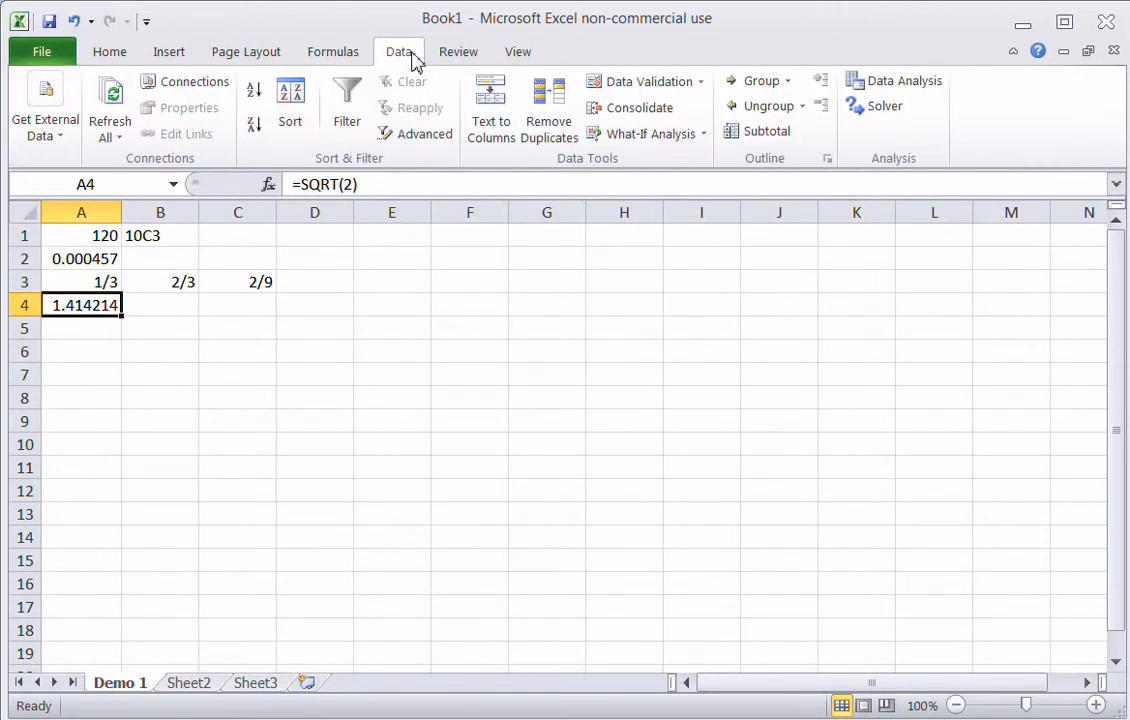
pyautogui.click(918, 88)
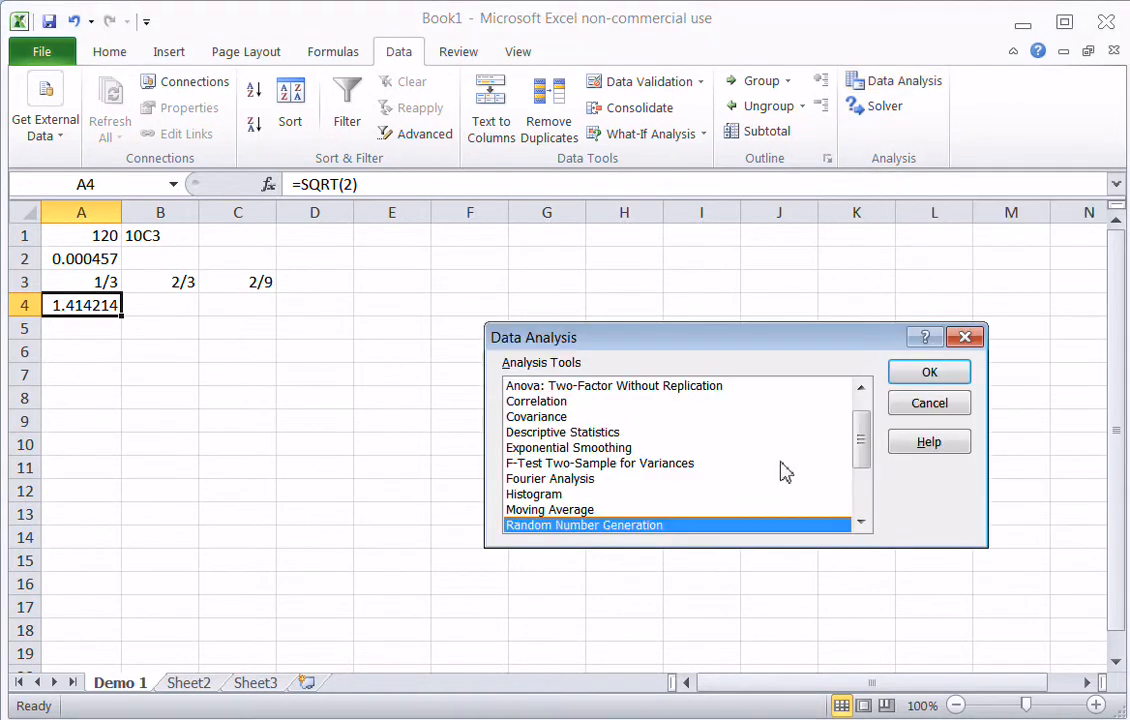
pyautogui.moveTo(864, 455); pyautogui.dragTo(864, 412)
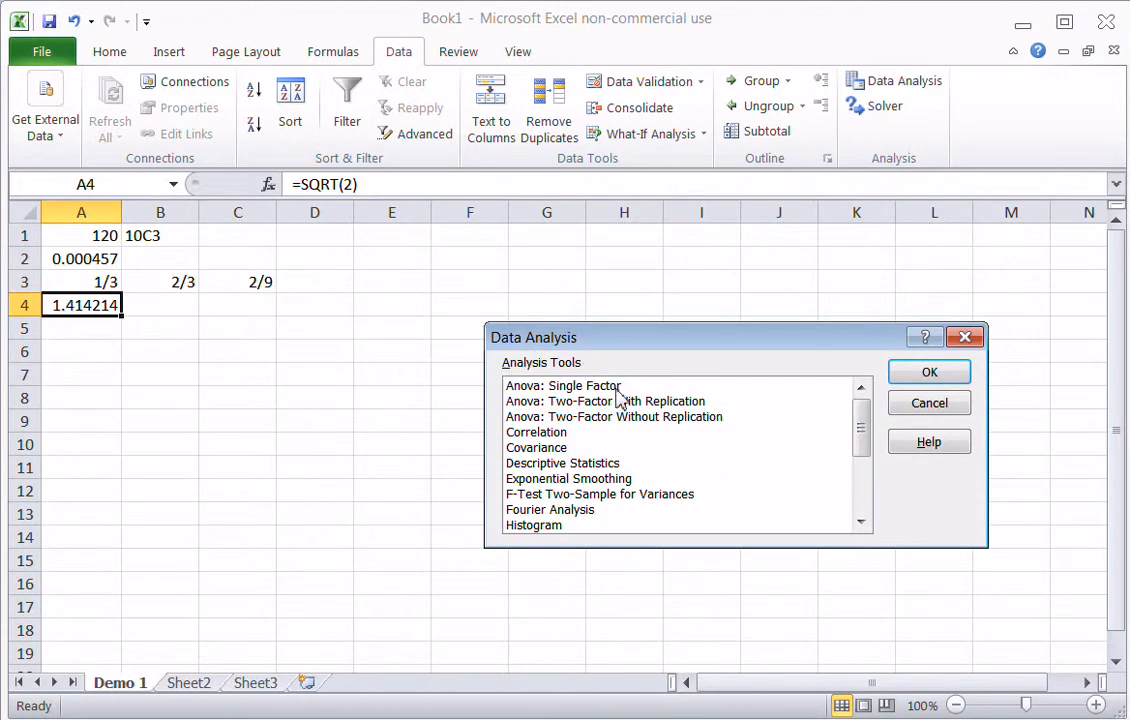
pyautogui.click(618, 390)
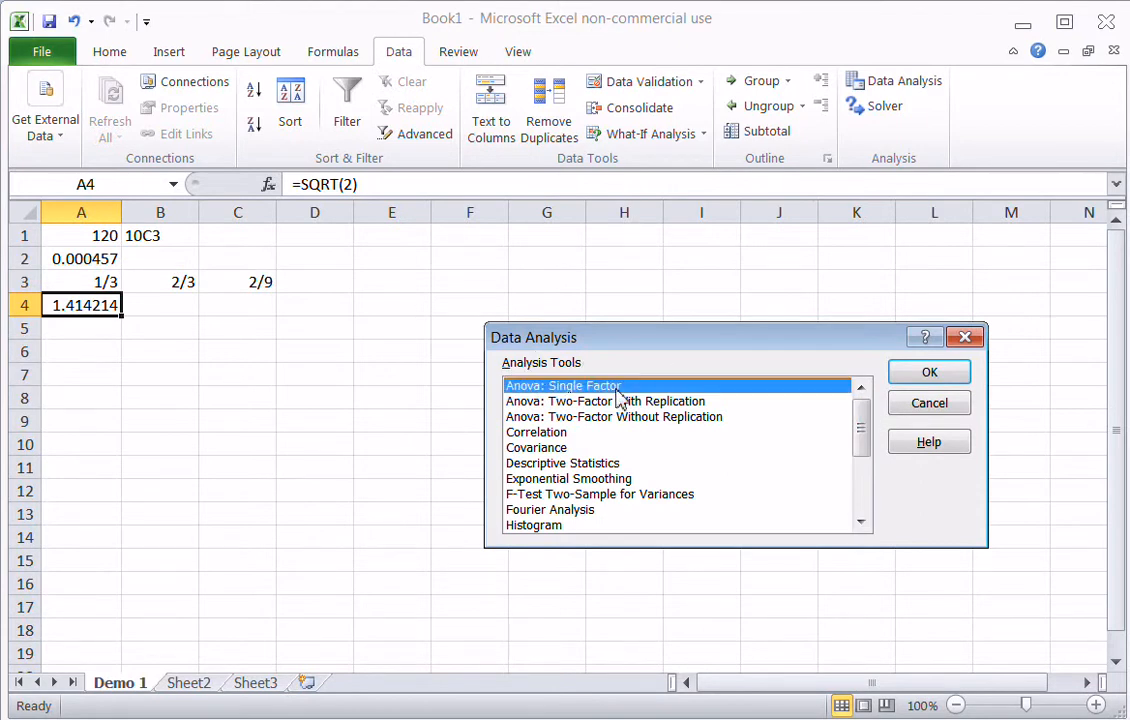
pyautogui.click(565, 436)
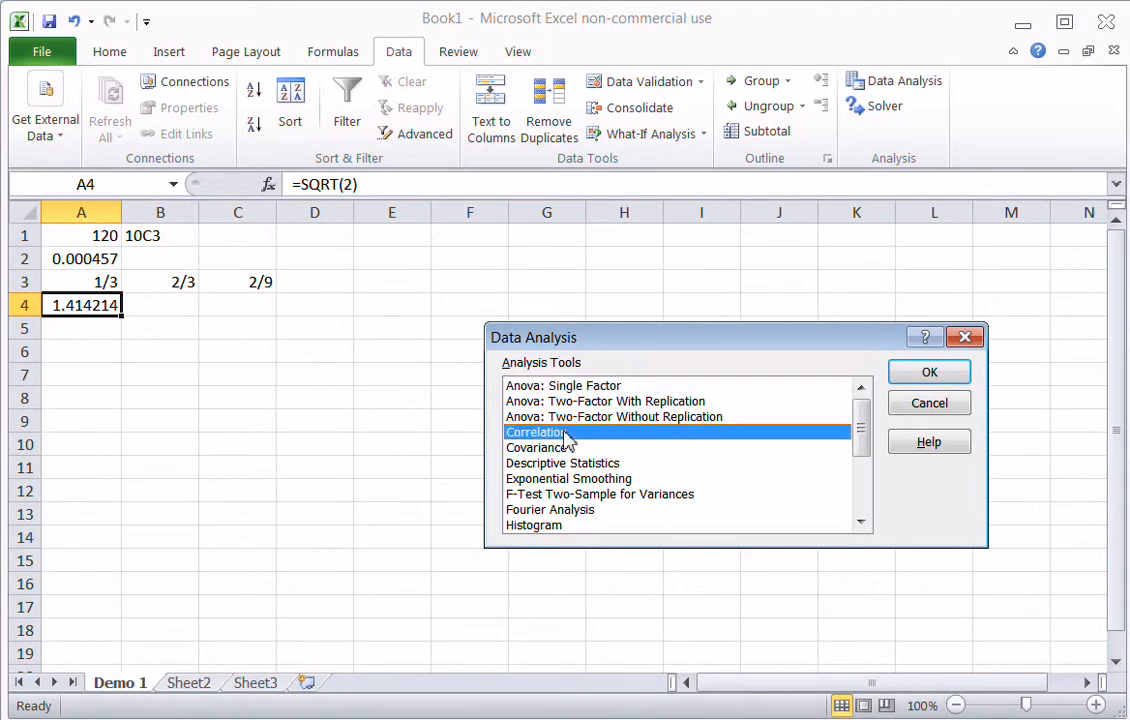
pyautogui.click(530, 464)
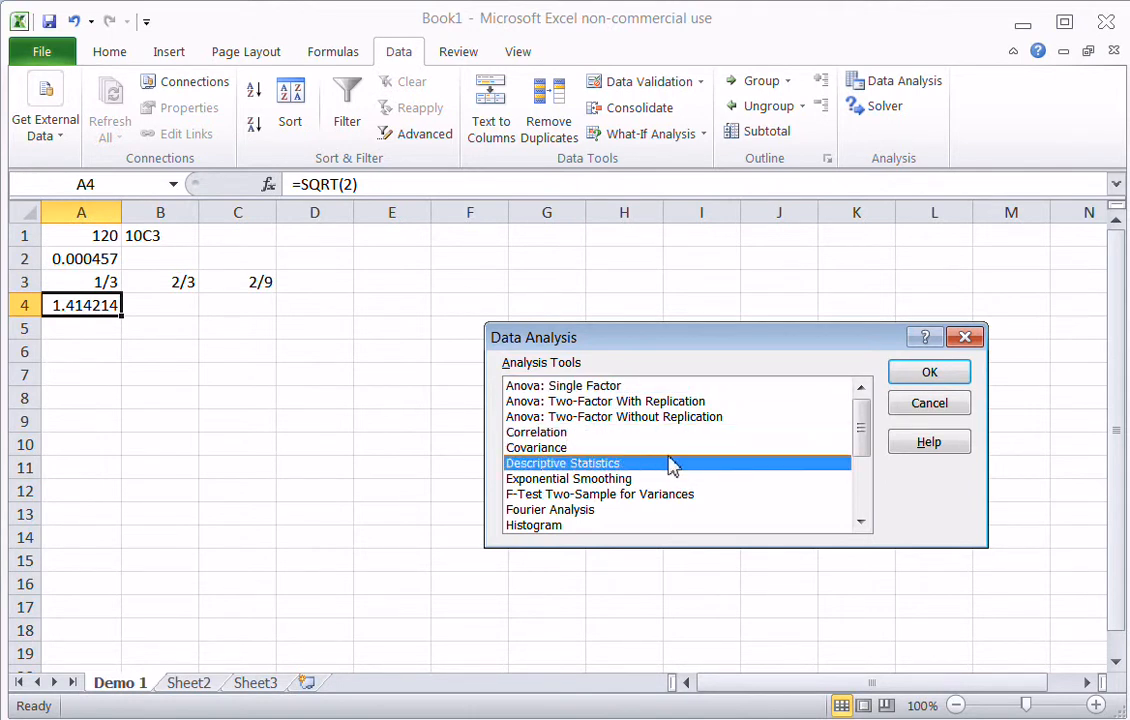
pyautogui.click(560, 527)
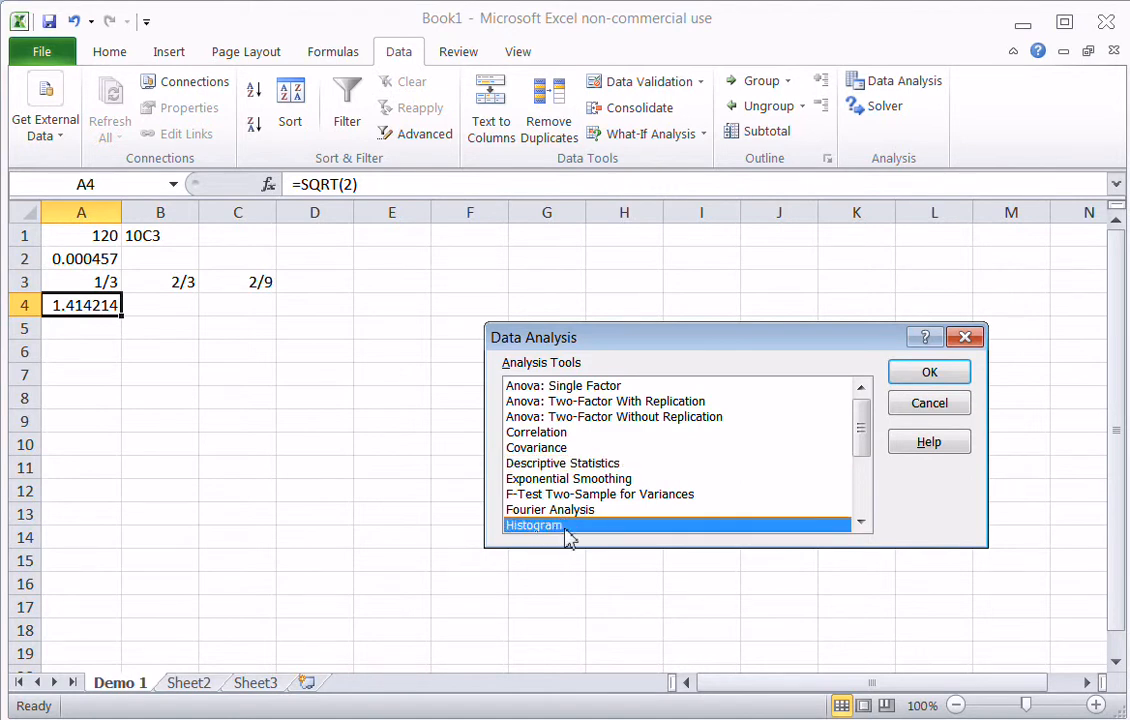
# - Review the remaining Data Analysis tools, highlighting each t-Test and the z-Test, and close the dialog without running one
pyautogui.click(861, 521)
pyautogui.doubleClick(861, 521)
pyautogui.doubleClick(861, 521)
pyautogui.doubleClick(861, 521)
pyautogui.click(861, 521)
pyautogui.click(861, 521)
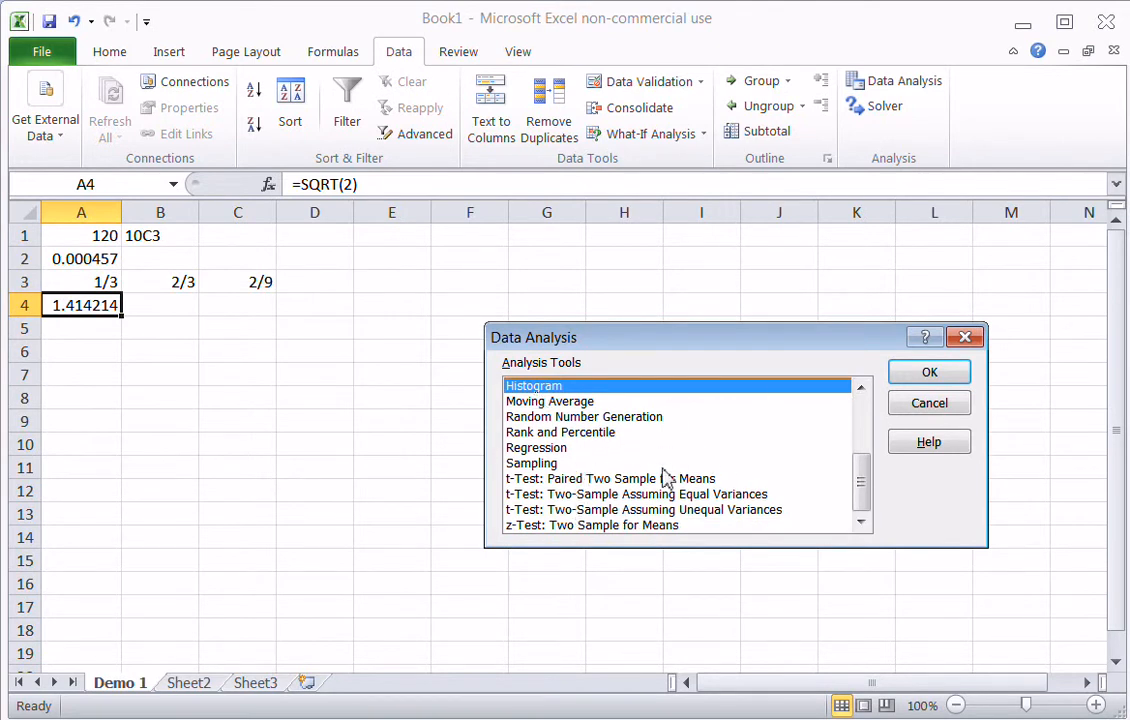
pyautogui.click(705, 479)
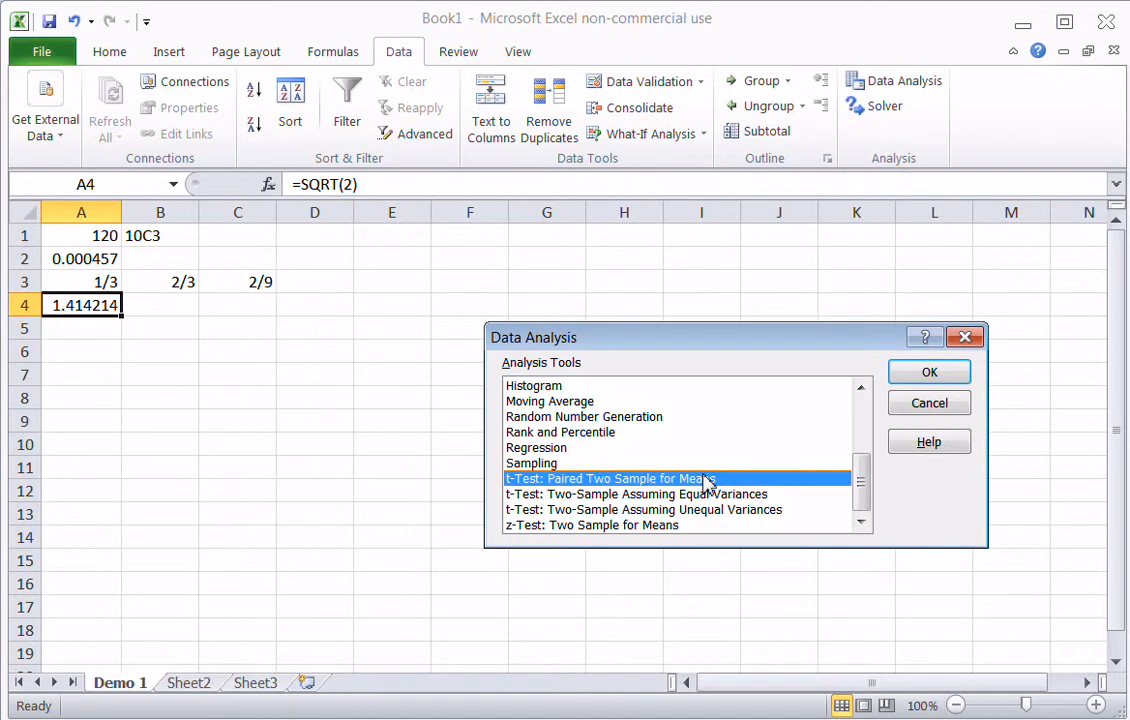
pyautogui.click(706, 495)
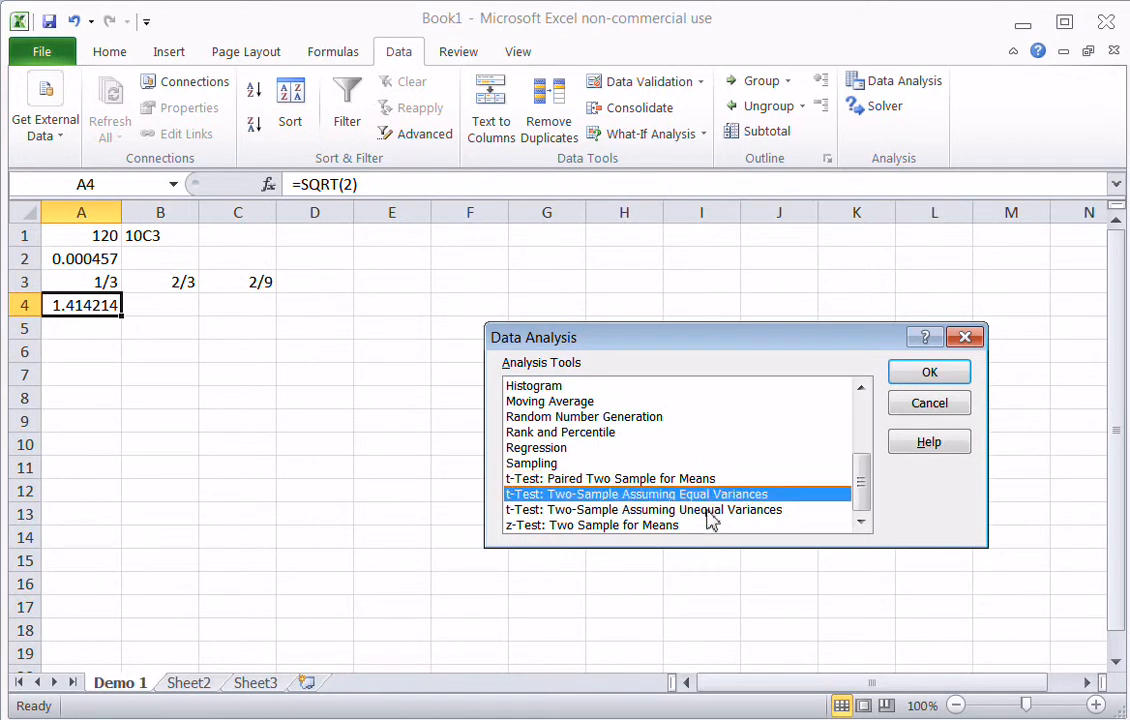
pyautogui.click(708, 511)
pyautogui.click(663, 526)
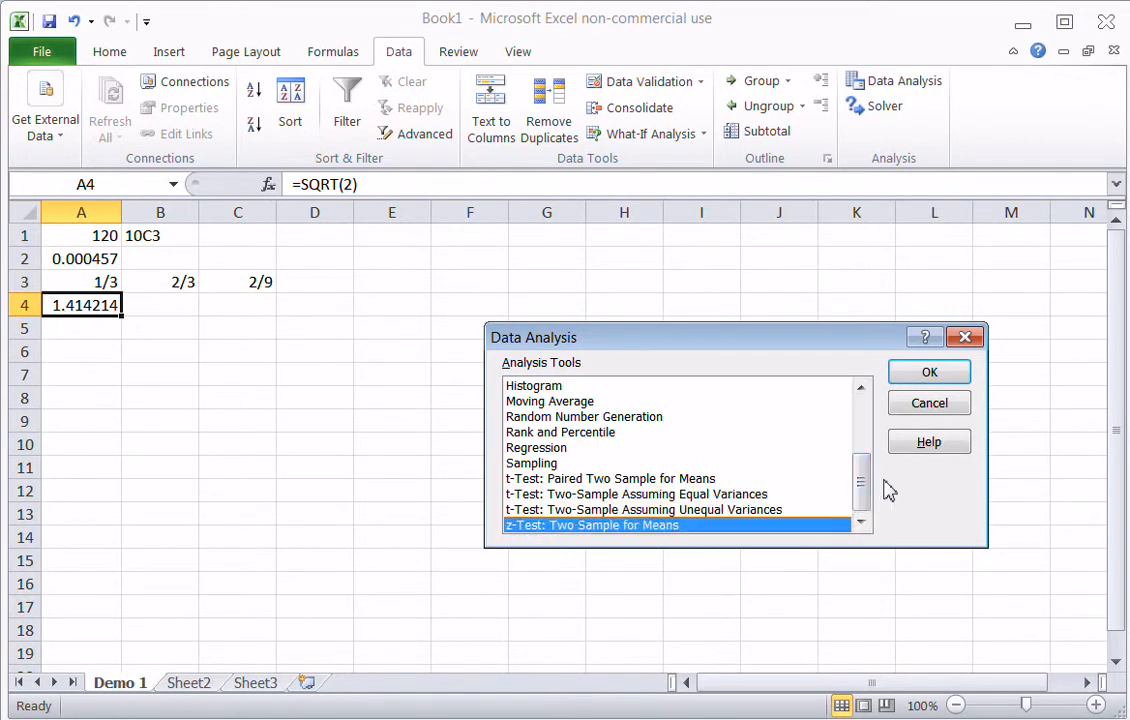
pyautogui.click(965, 338)
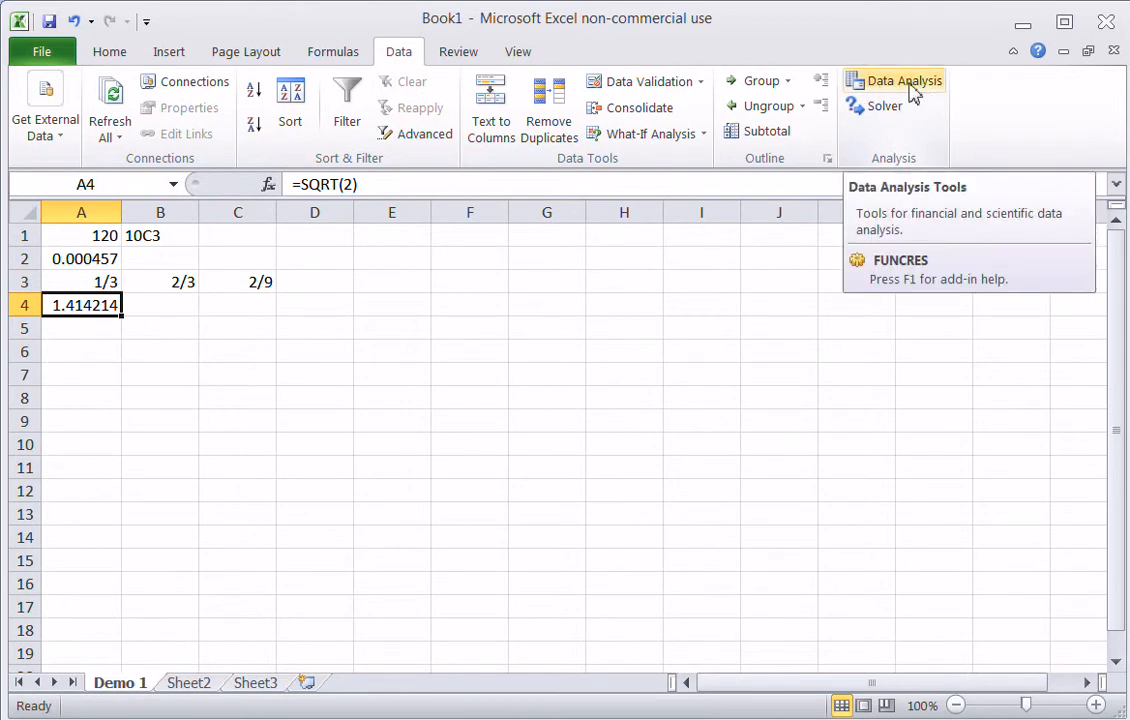
# - In the Excel add-ins settings, keep Analysis ToolPak enabled, disable the Solver add-in and apply the change
pyautogui.click(36, 64)
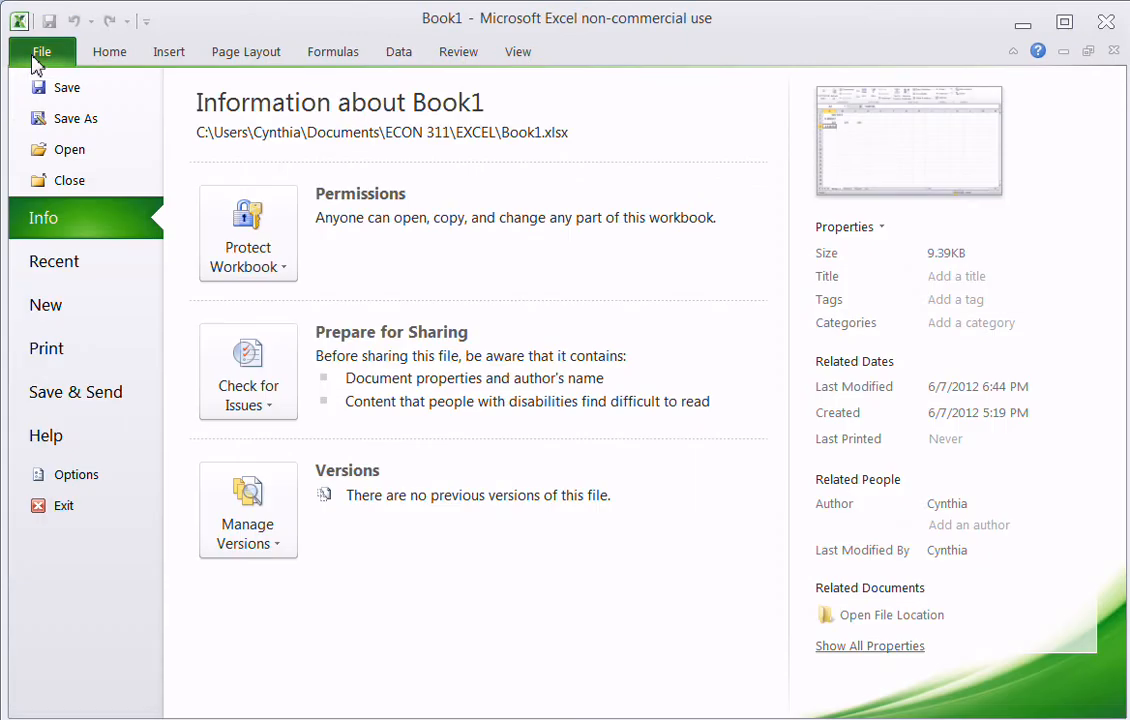
pyautogui.click(68, 476)
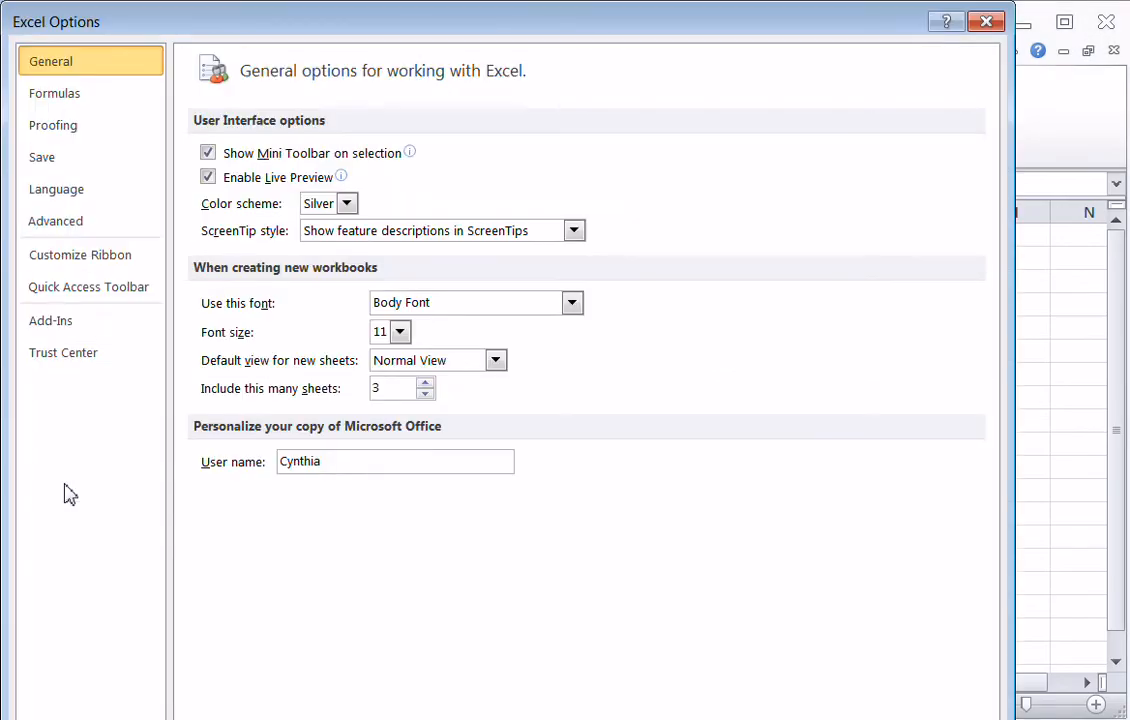
pyautogui.click(68, 324)
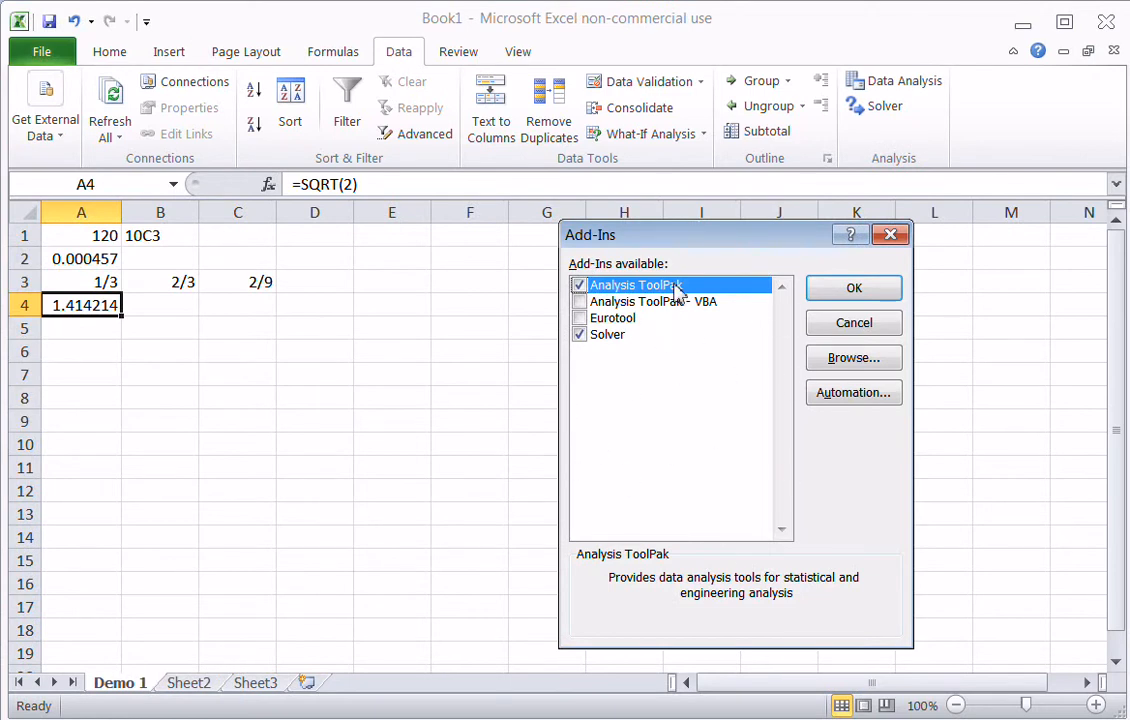
pyautogui.click(579, 335)
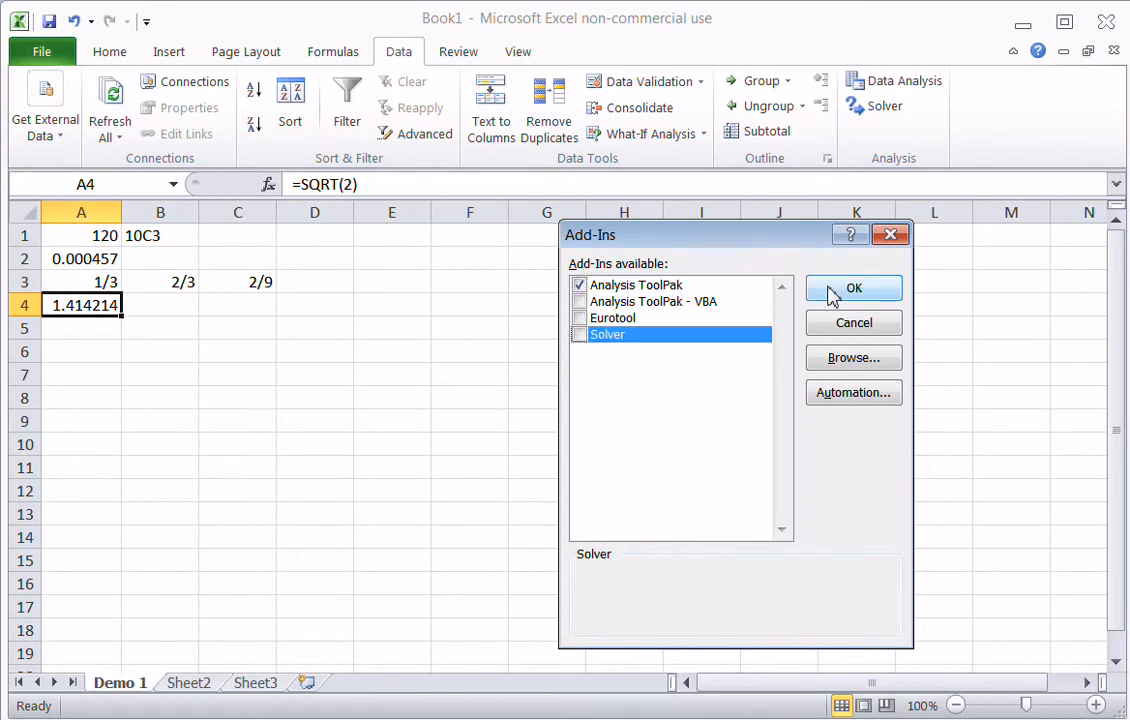
pyautogui.click(858, 296)
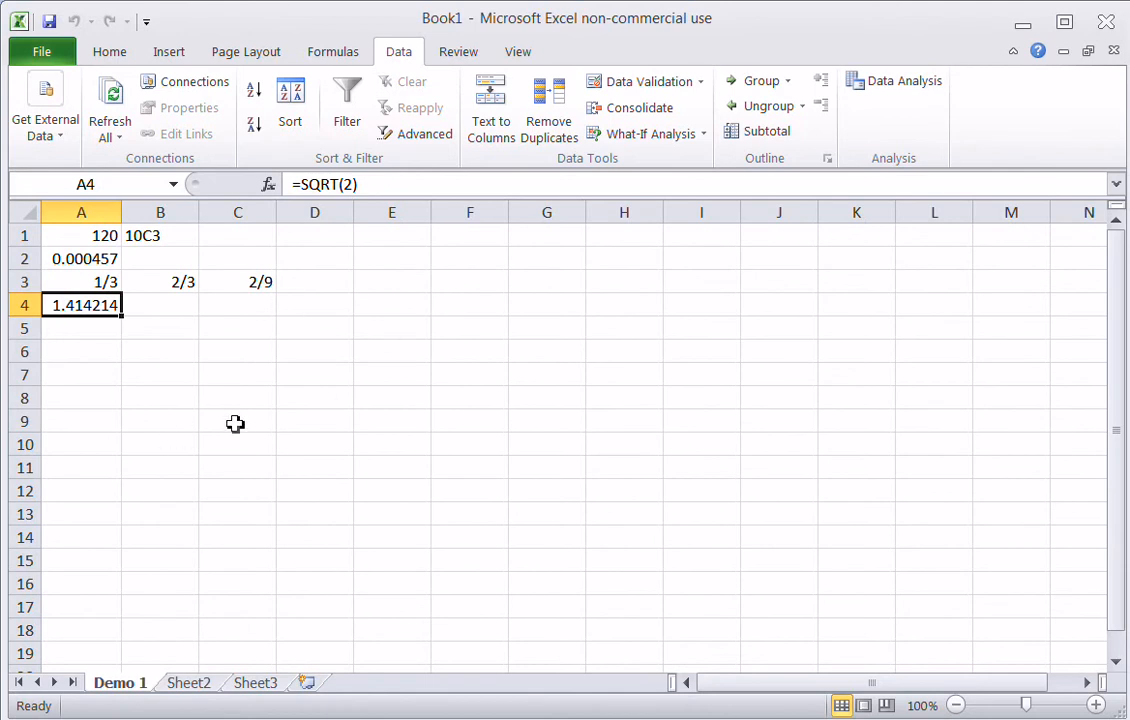
# - Enter the formula =4*7 in cell E1 and reselect the cell to show its formula
pyautogui.click(401, 236)
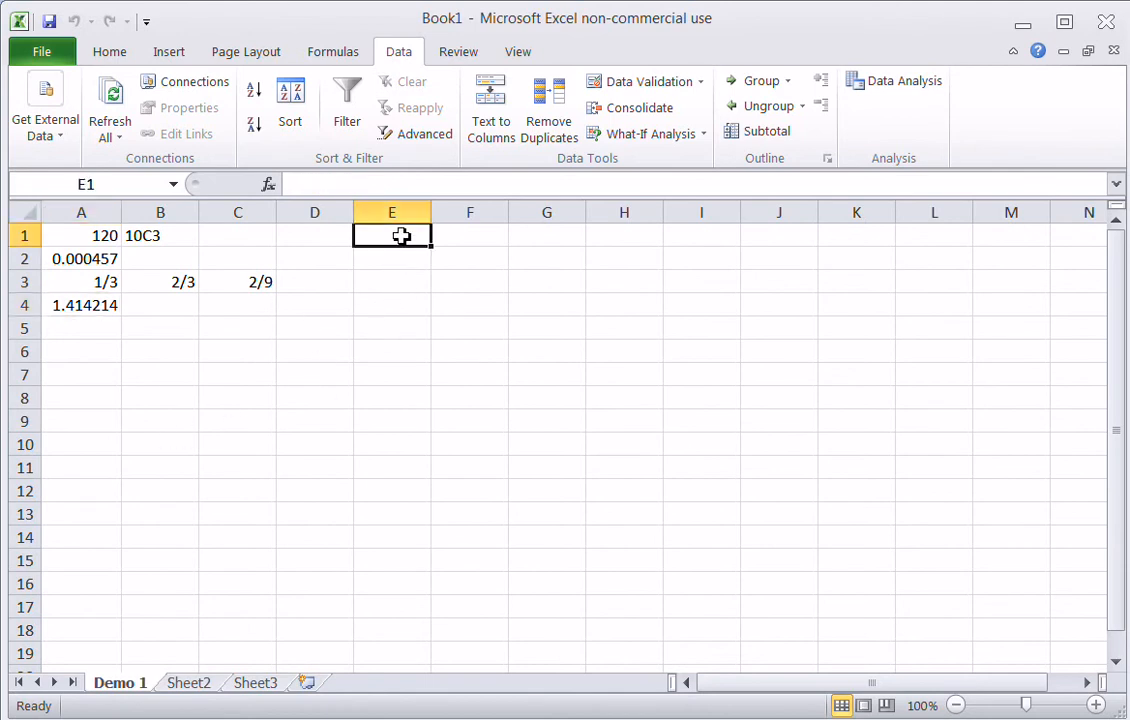
pyautogui.write('=')
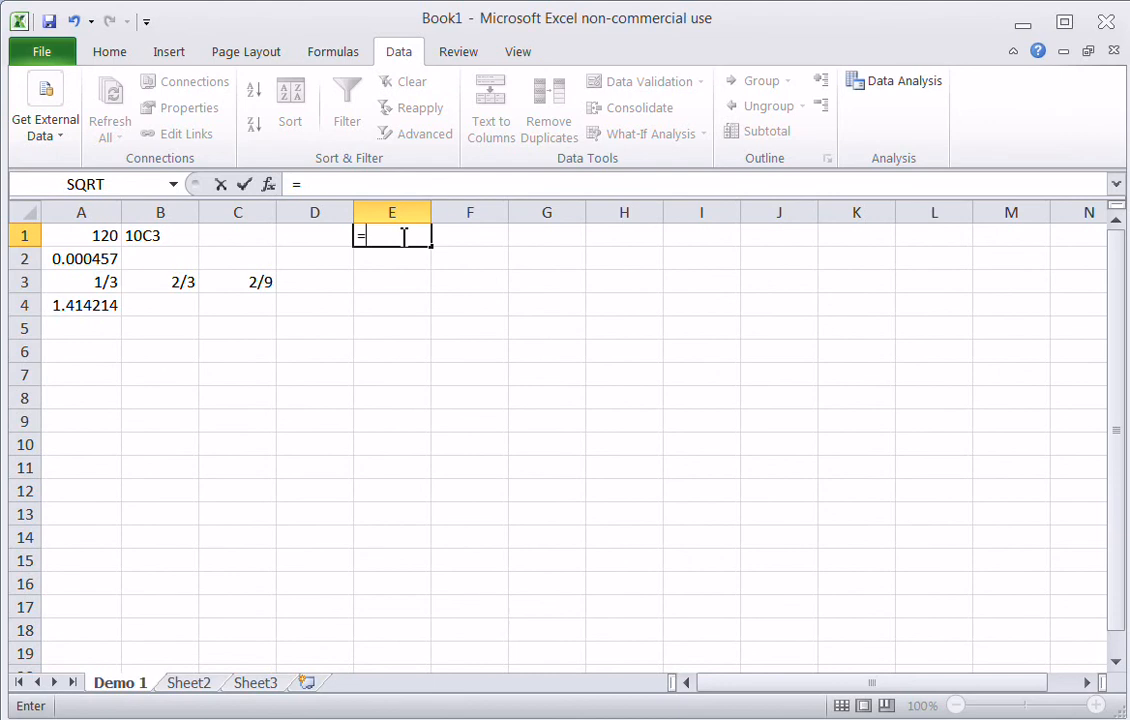
pyautogui.write('4*7')
pyautogui.press('Return')
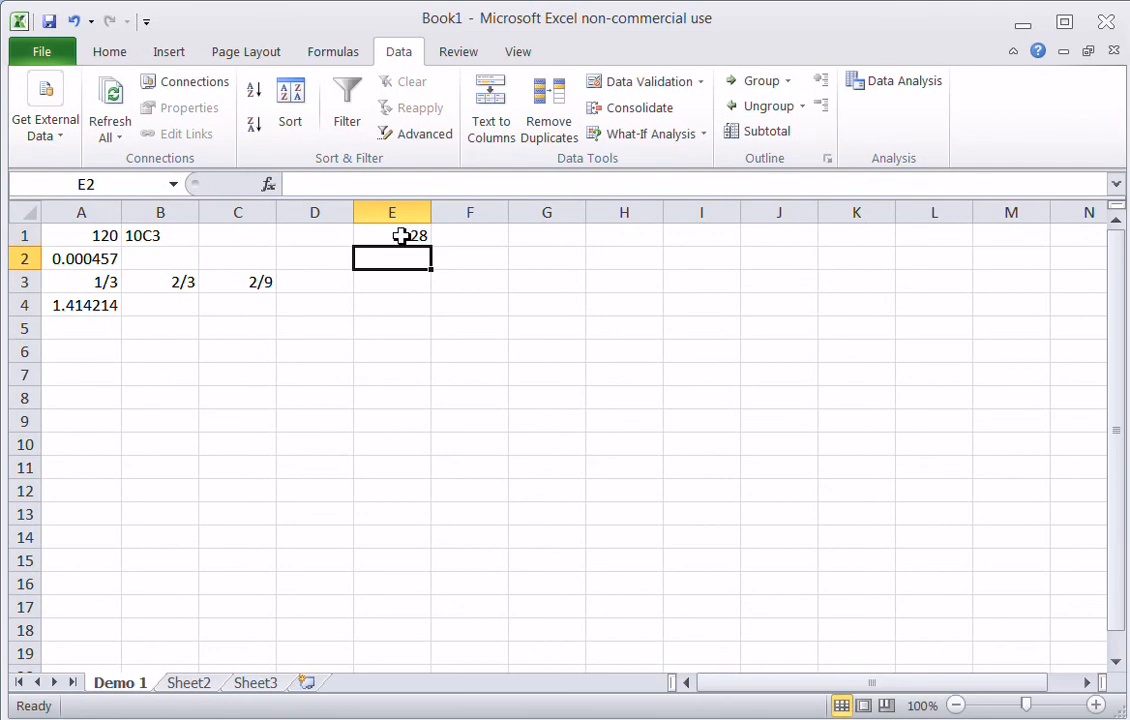
pyautogui.click(397, 233)
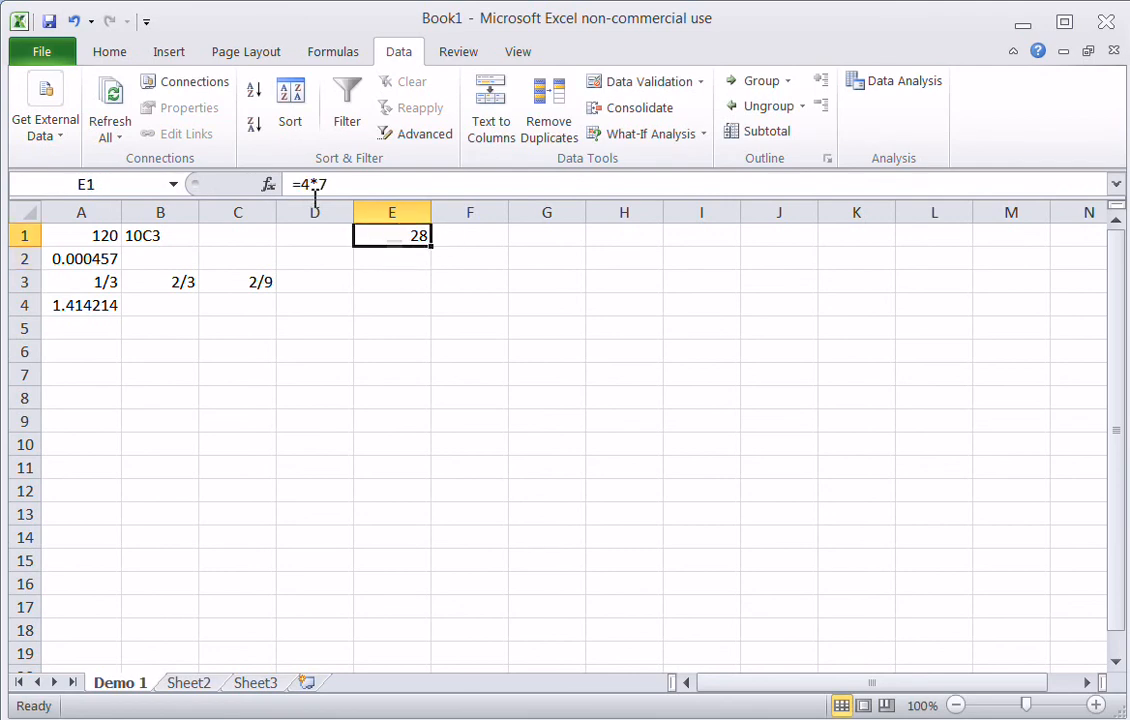